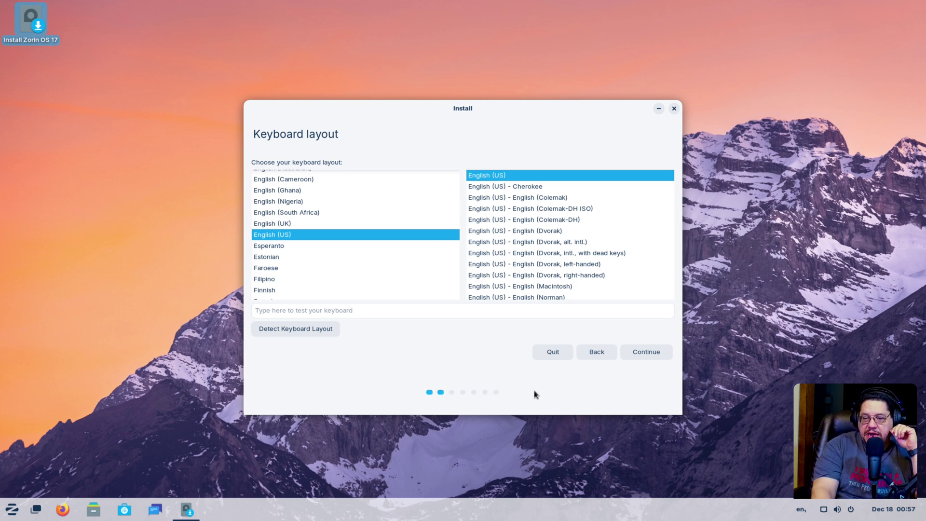
- Keep updates and third-party software, opt out of the Zorin OS census, and continue
left_click(649, 353)
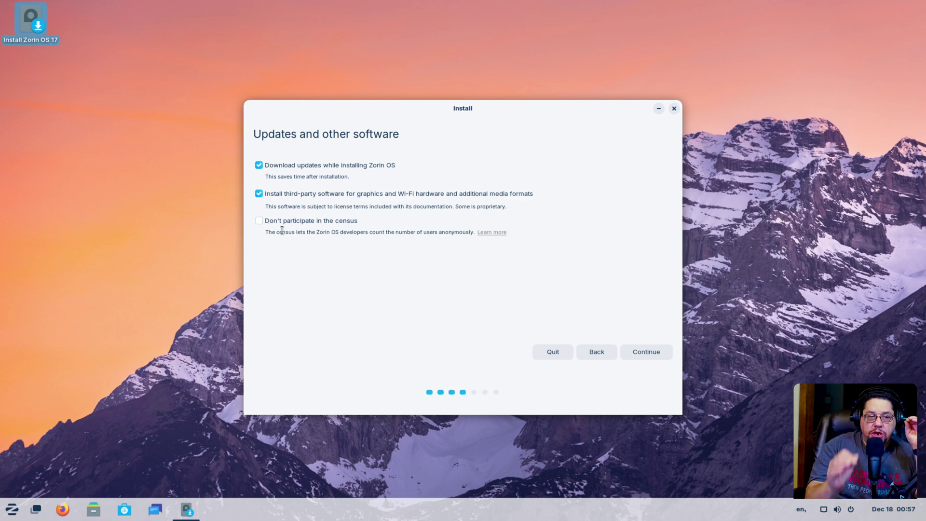
left_click(259, 221)
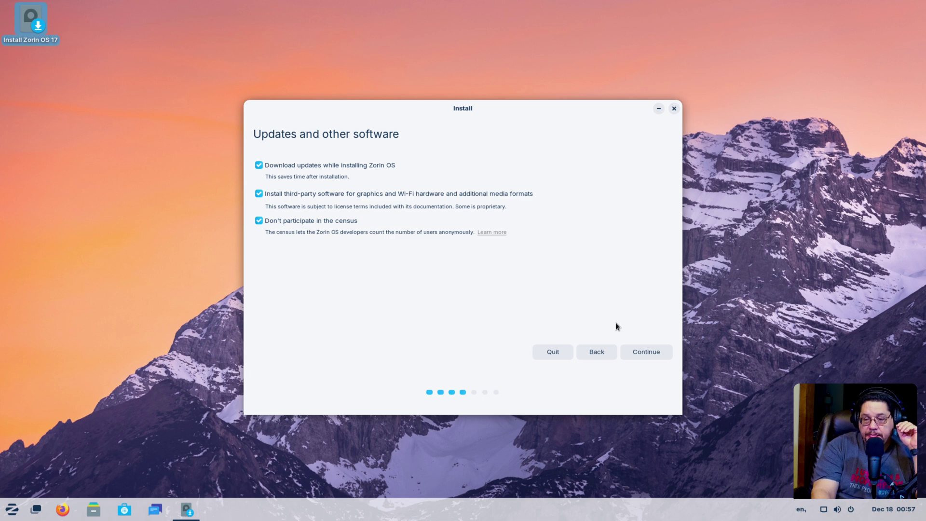
left_click(644, 354)
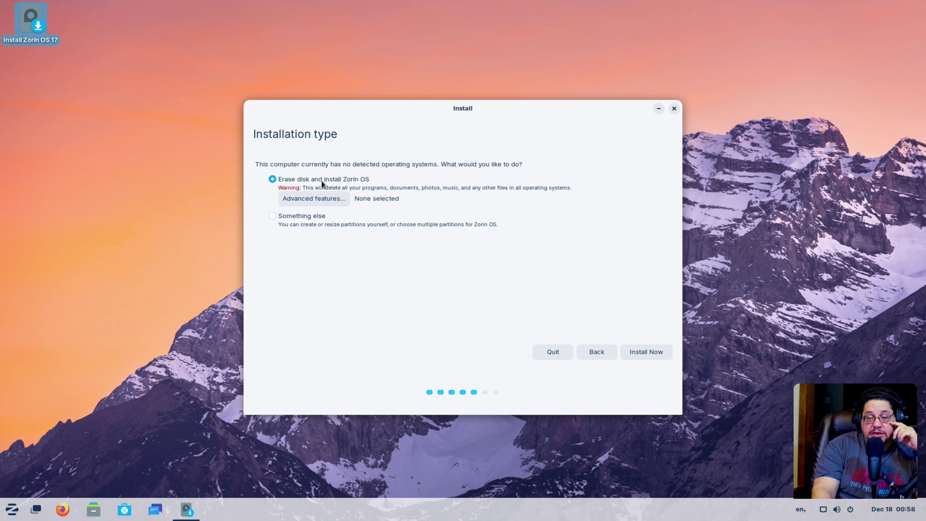
- Install with 'Erase disk and install Zorin OS' and confirm writing the partition changes
left_click(642, 353)
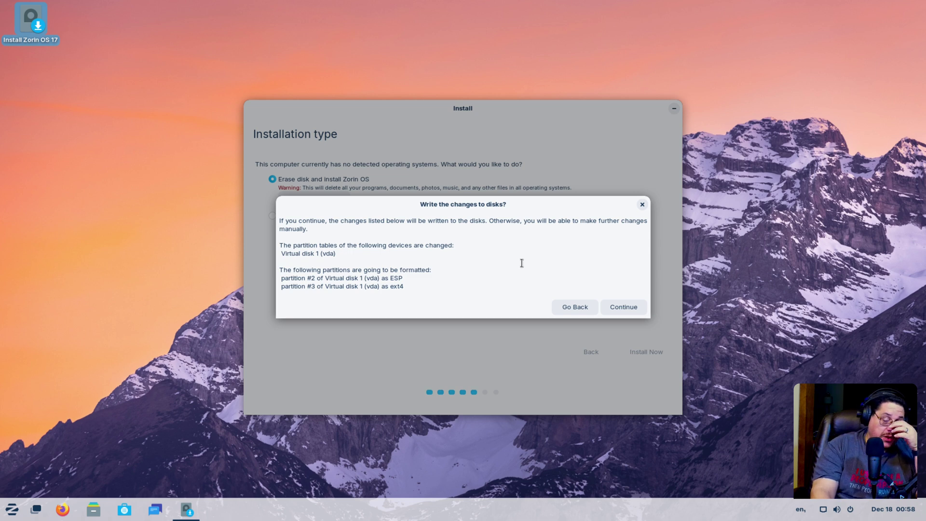
left_click(621, 307)
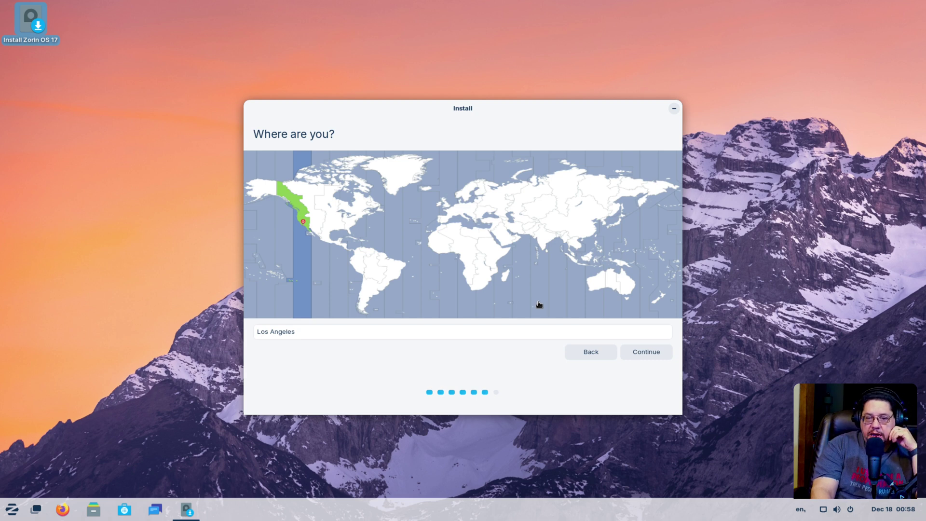
- Keep the Los Angeles time zone, enter your name and password twice, and start installing
left_click(654, 351)
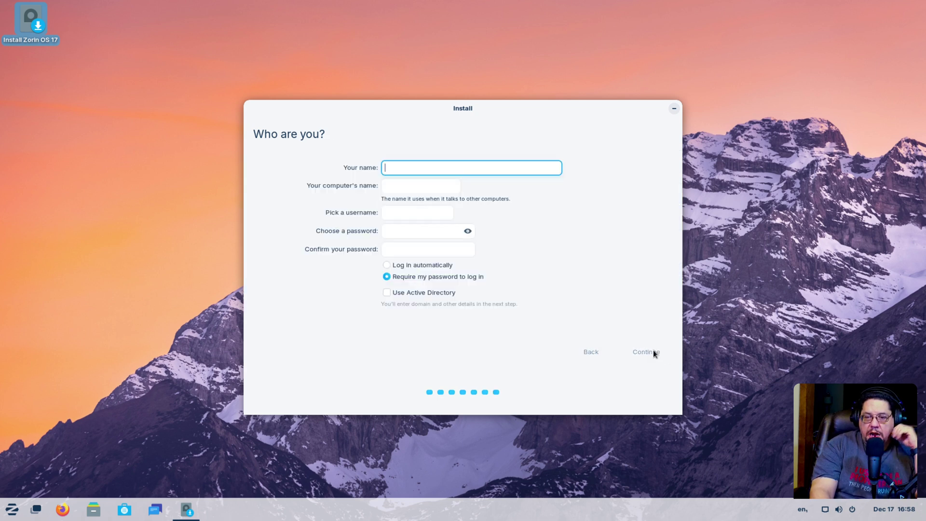
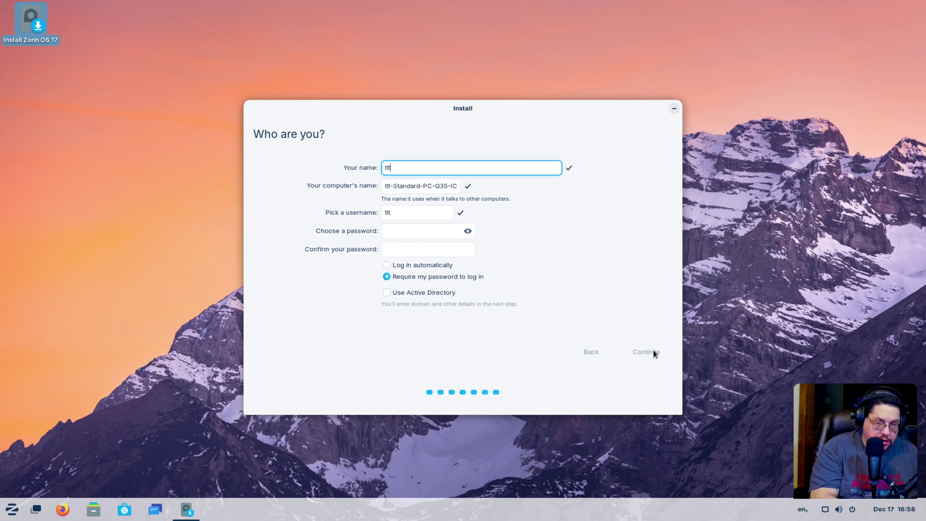
left_click(411, 231)
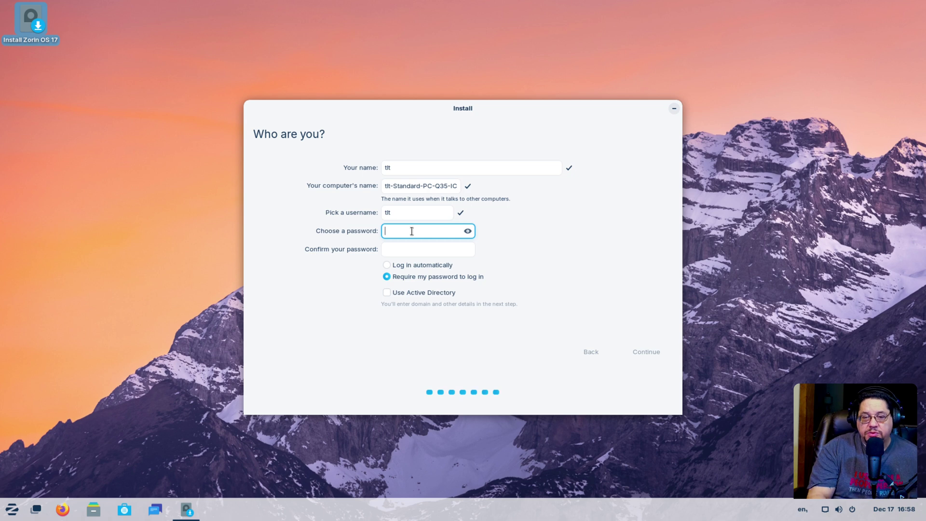
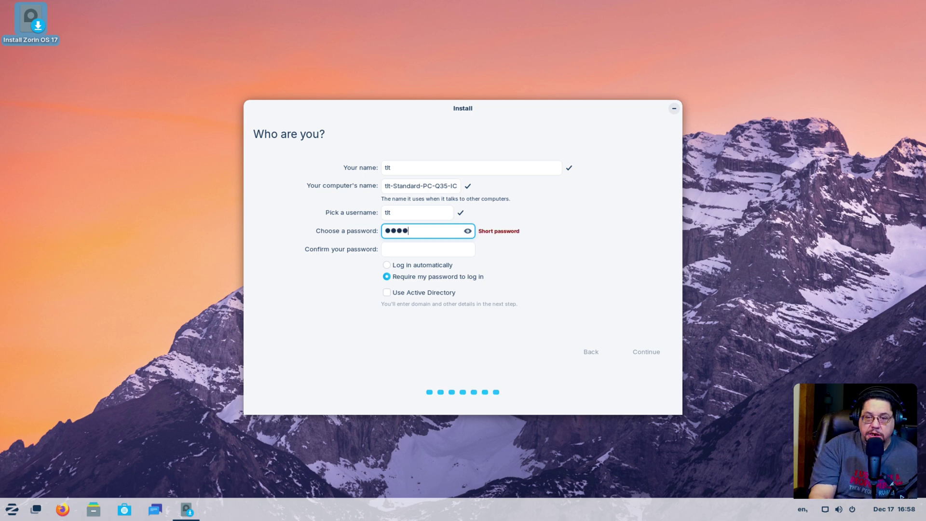
left_click(401, 249)
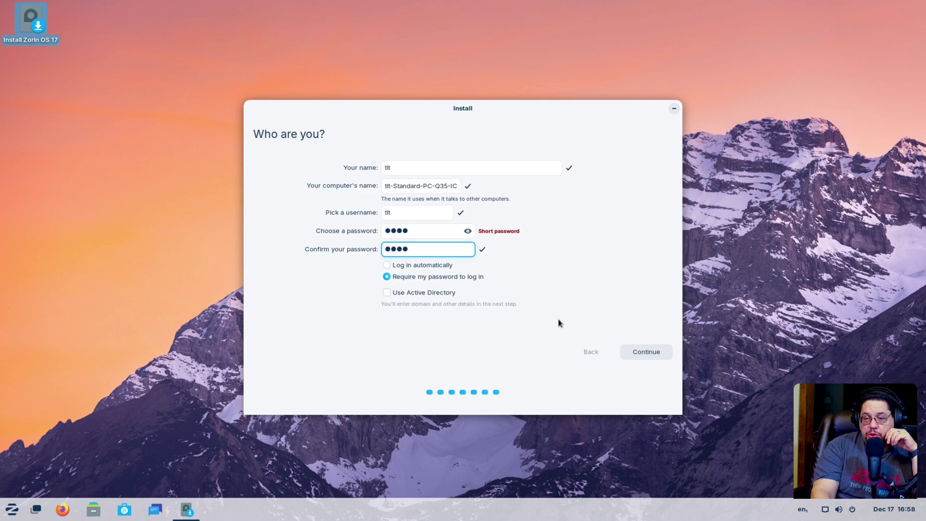
left_click(647, 352)
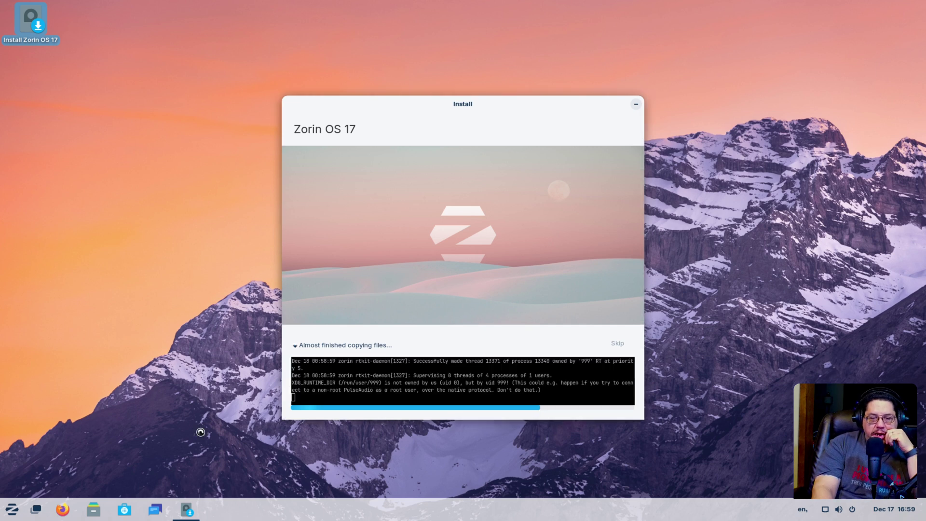
- Collapse and re-expand the installation log while the install runs
left_click(296, 346)
left_click(296, 369)
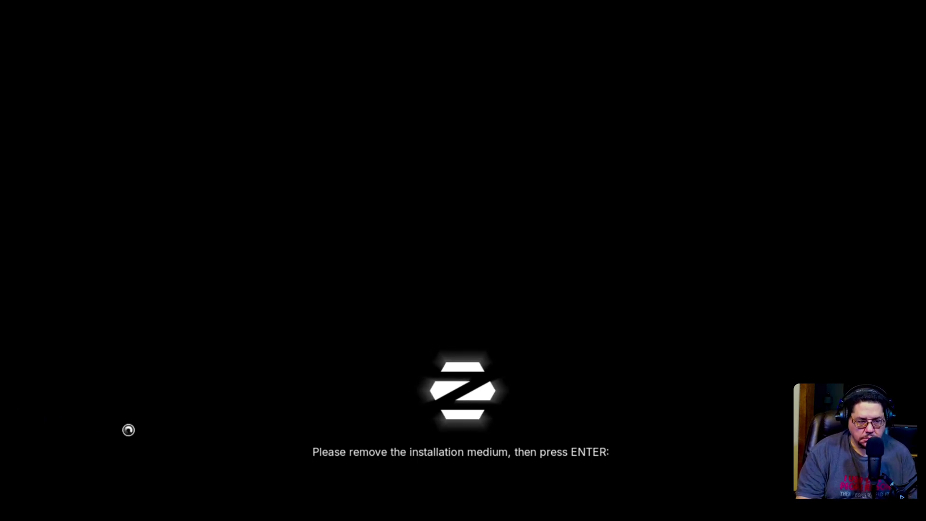
- Continue past the remove-medium prompt and show the VM fullscreen as it boots
key("Return")
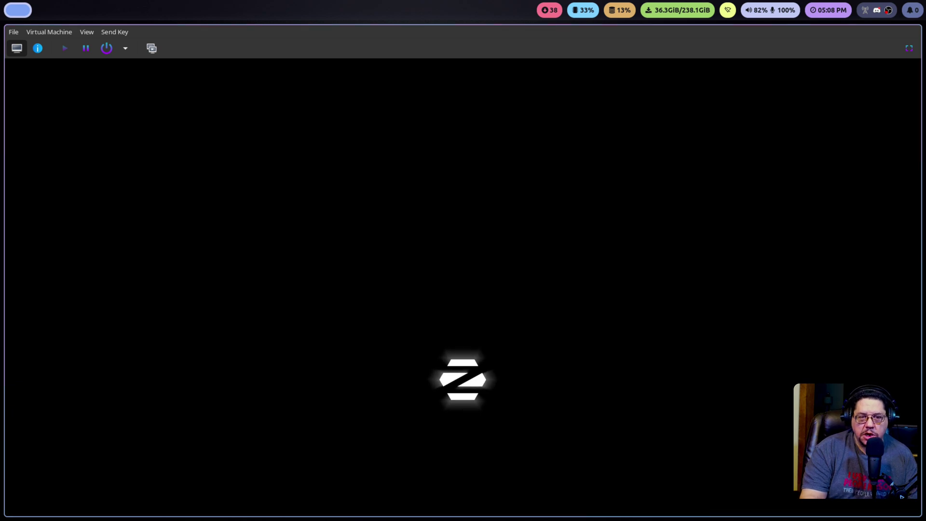
left_click(910, 49)
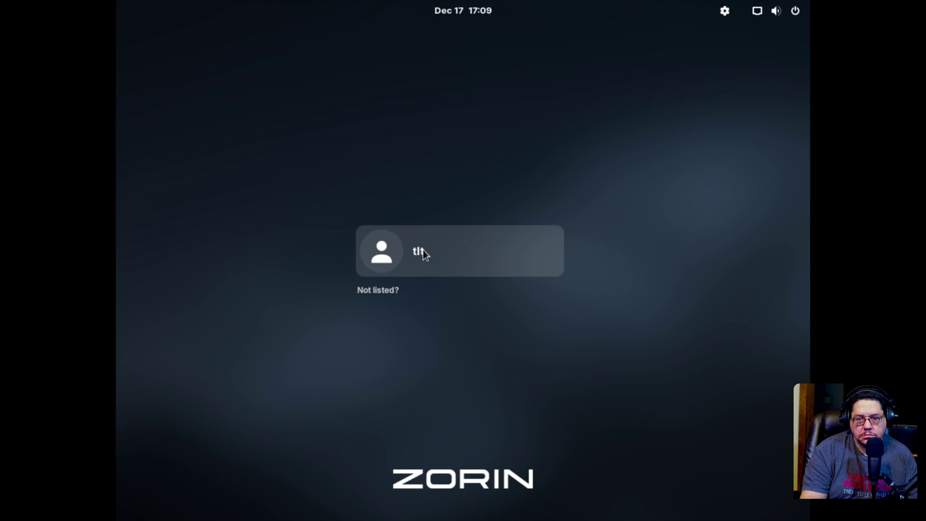
- Log in to the new user account with its password
left_click(431, 260)
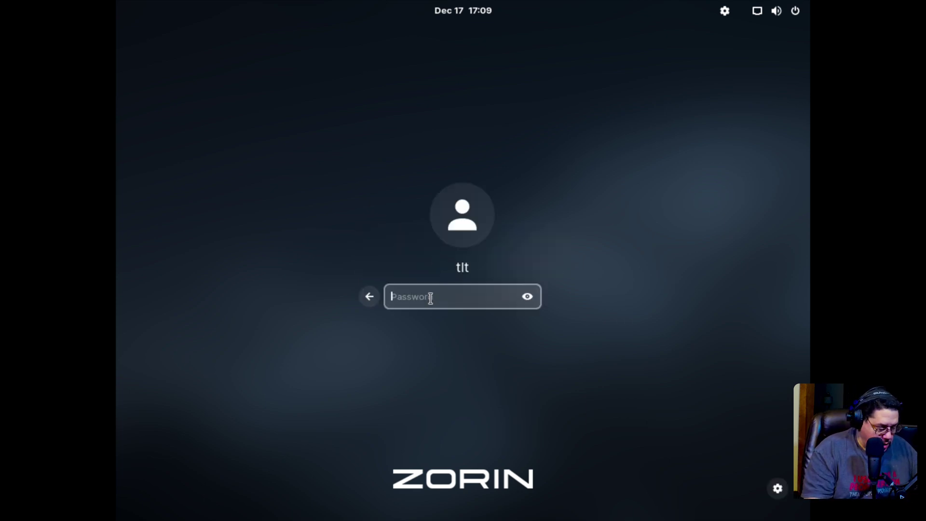
type("****")
key("Return")
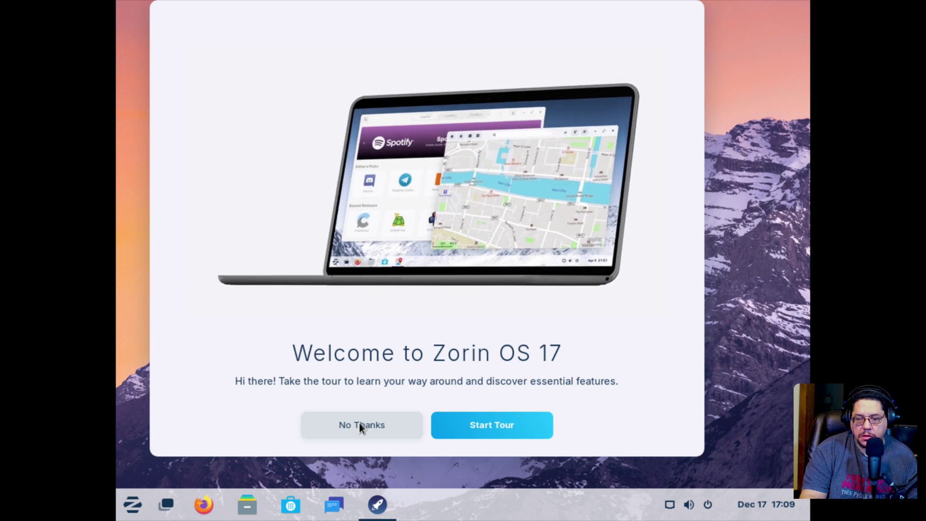
- Skip the welcome tour and bring up the Displays page of Settings
left_click(360, 427)
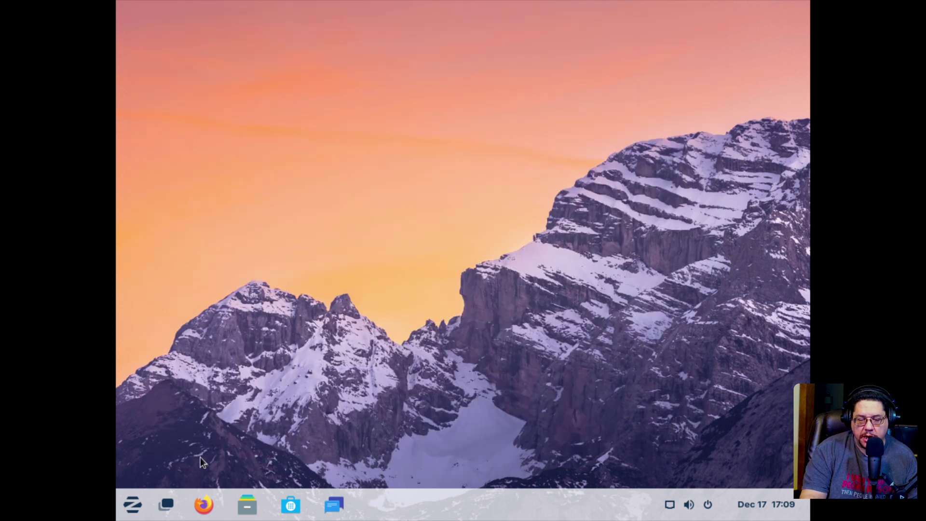
left_click(131, 504)
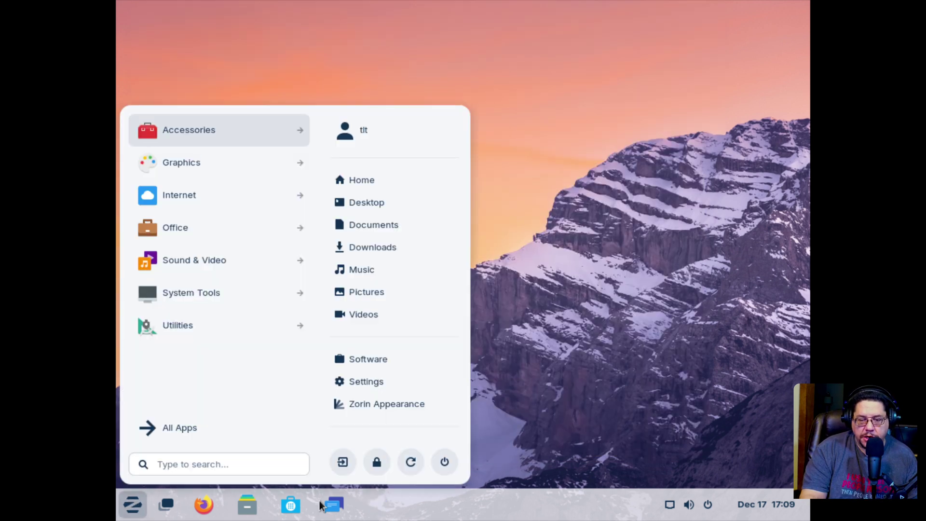
left_click(377, 383)
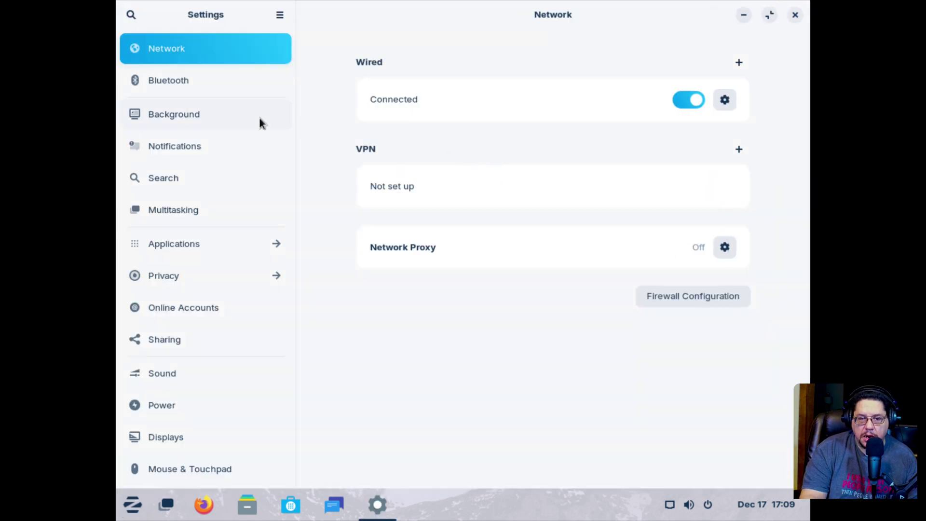
left_click(175, 437)
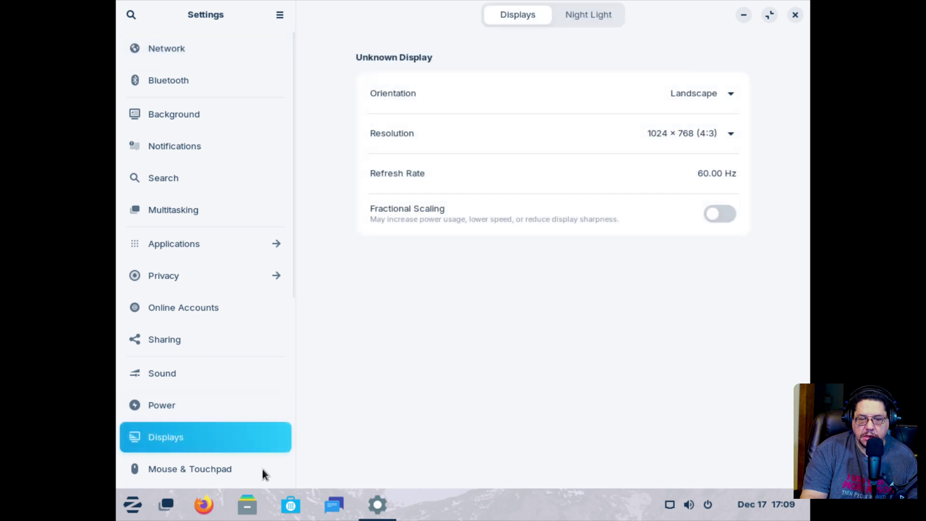
- Set the resolution to 1920 × 1080 (16:9), keep the changes, and close Settings
left_click(721, 133)
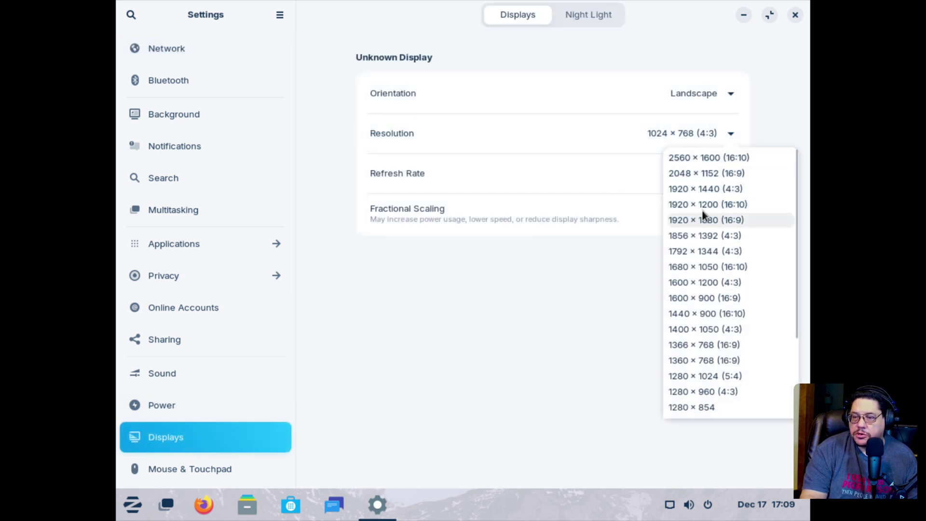
left_click(717, 220)
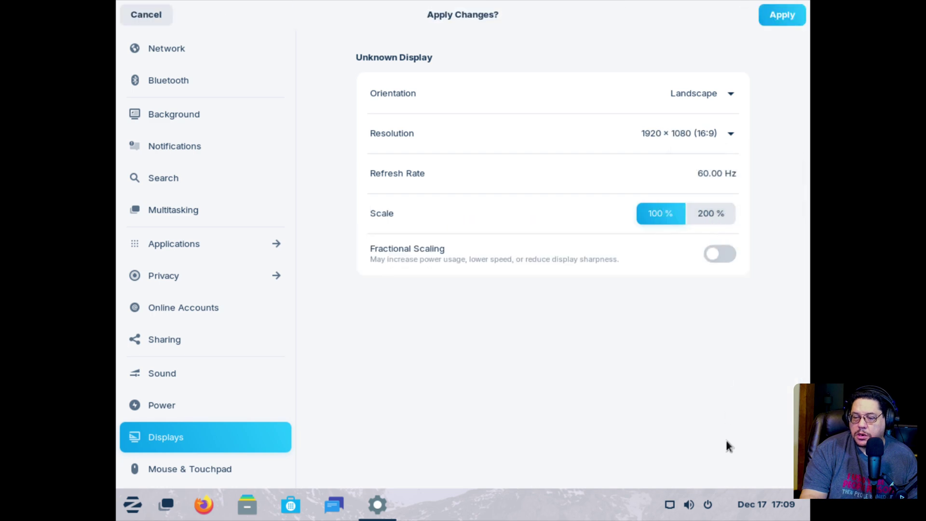
left_click(787, 13)
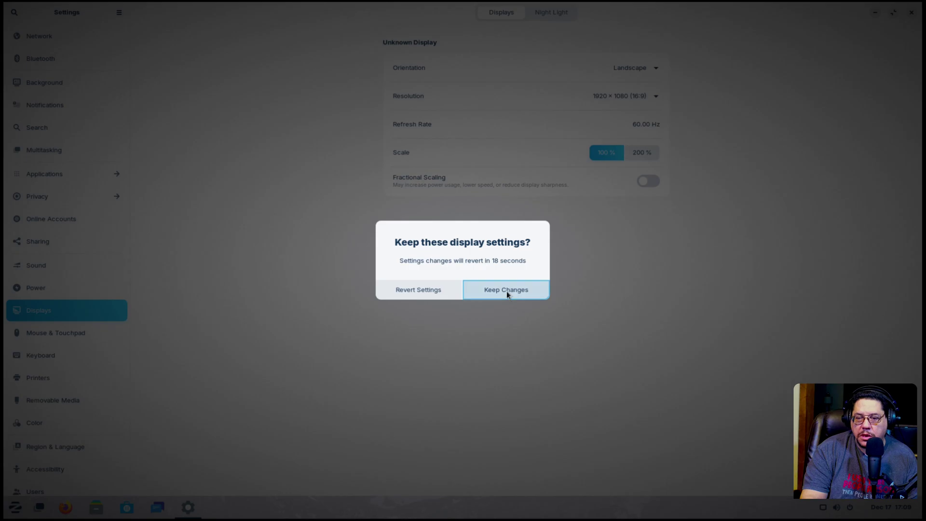
left_click(506, 291)
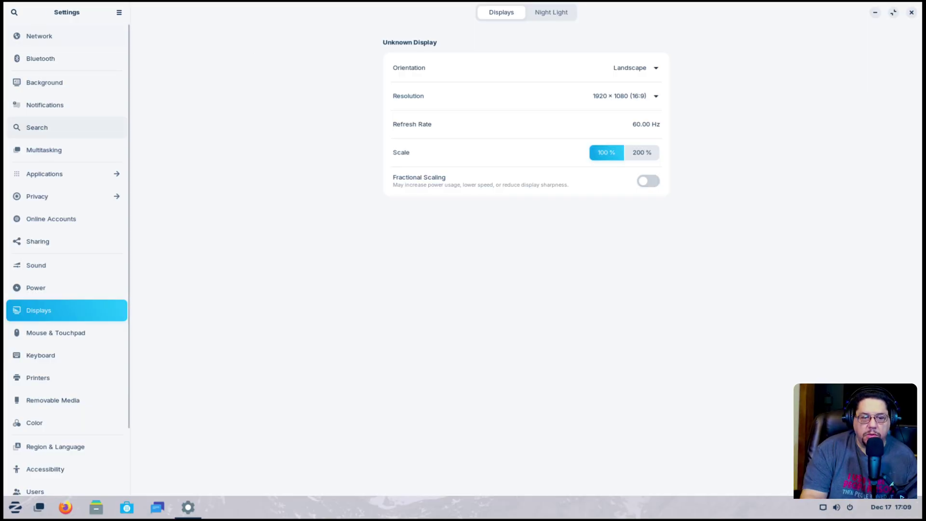
left_click(912, 12)
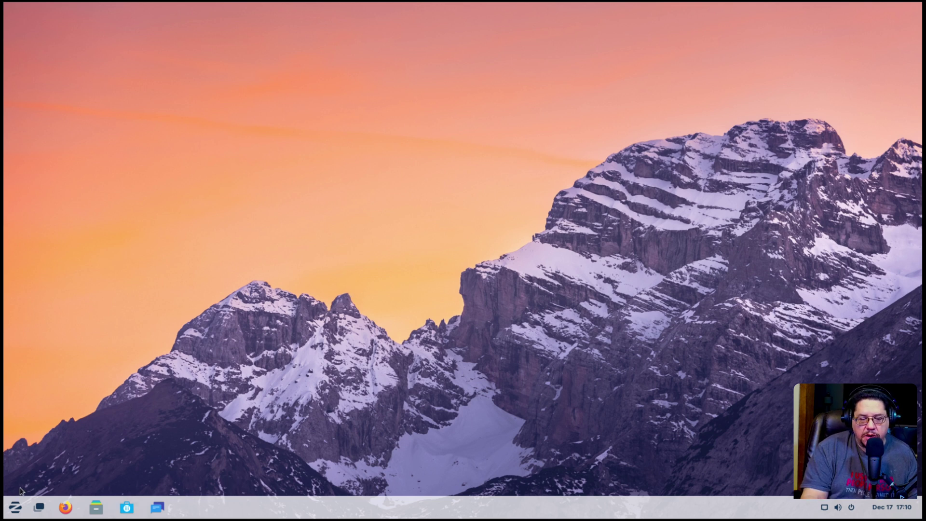
- Apply the dark Background theme from the Theme page of Zorin Appearance
left_click(16, 510)
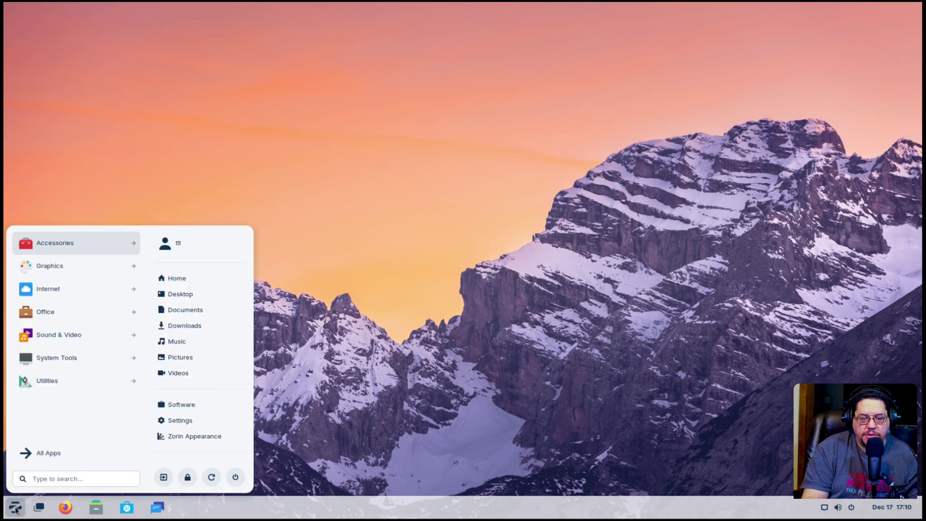
left_click(208, 438)
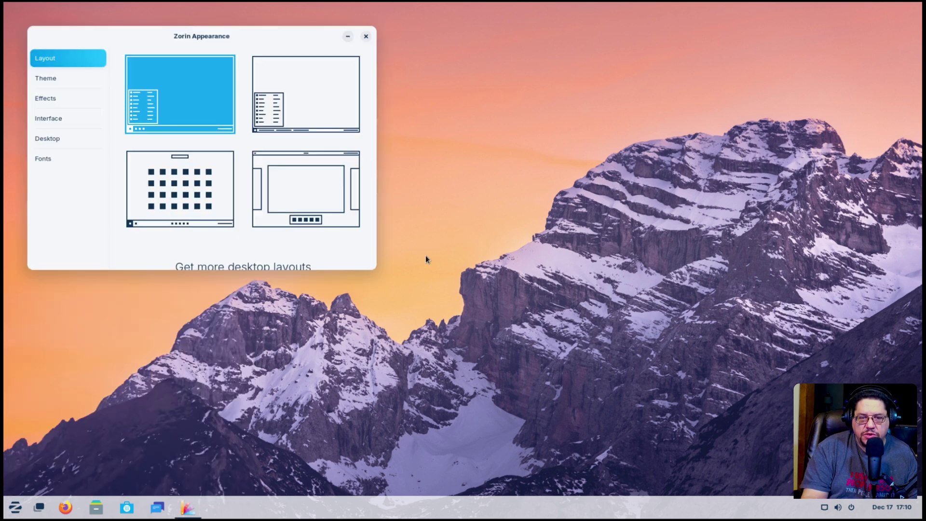
left_click_drag(138, 37, 435, 94)
left_click(343, 136)
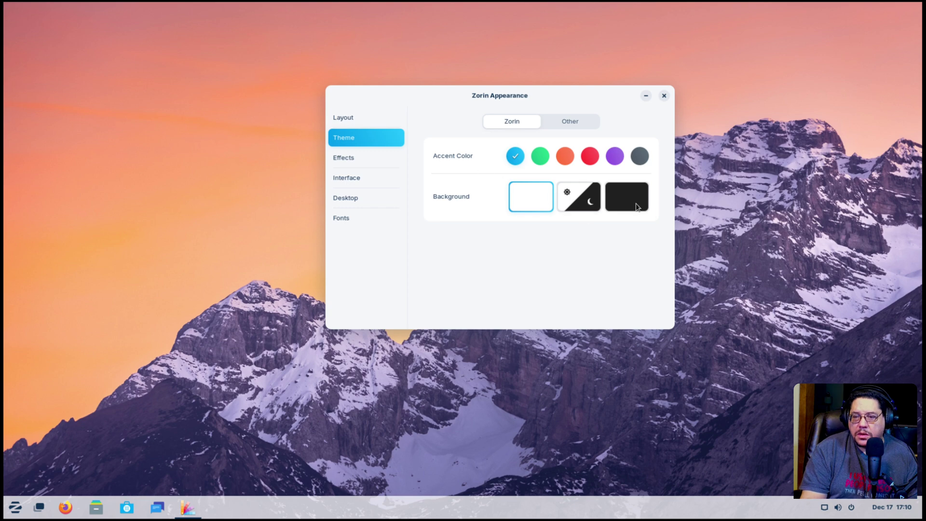
left_click(635, 202)
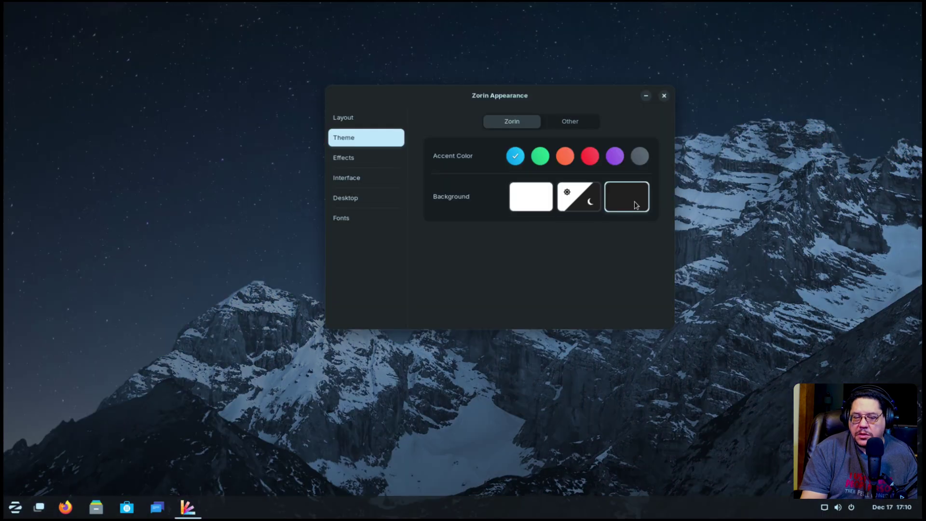
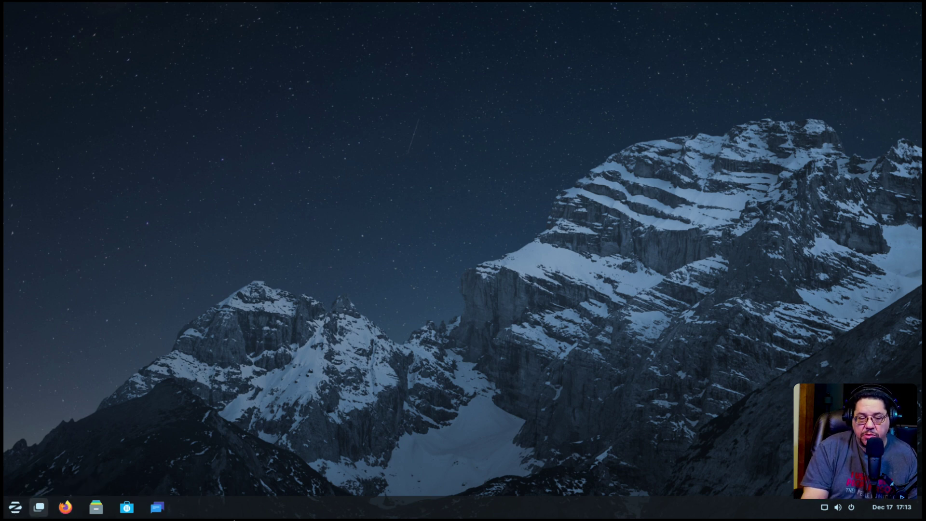
- Try the Zorin menu and Activities overview, then launch Settings to its Displays page
left_click(15, 508)
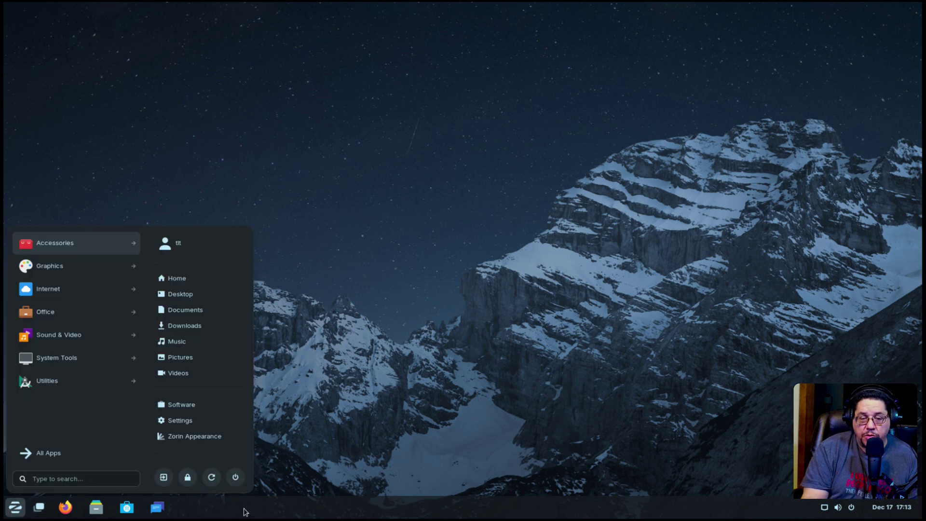
left_click(282, 474)
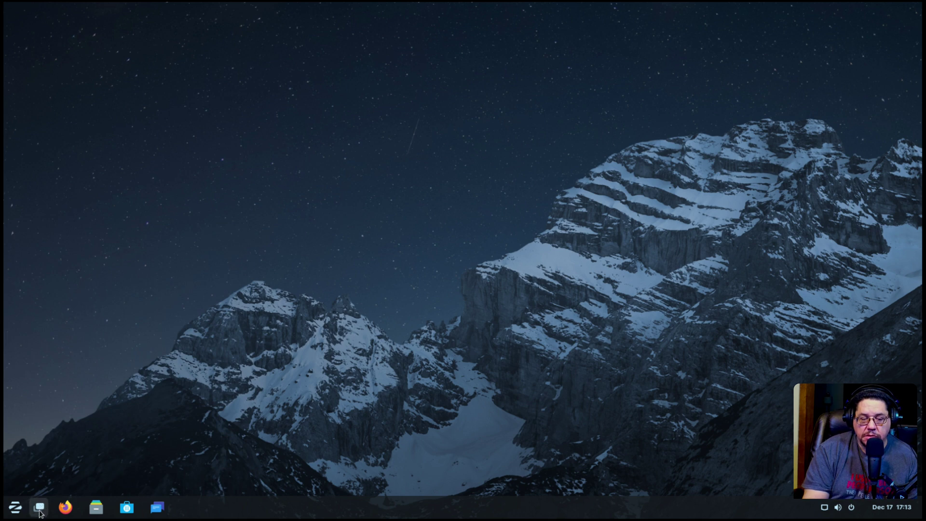
left_click(40, 513)
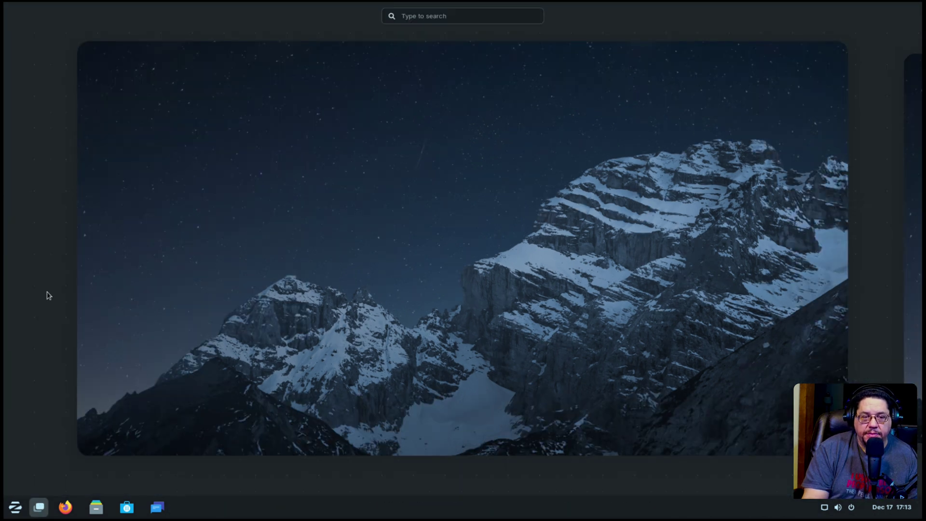
left_click(35, 505)
left_click(14, 507)
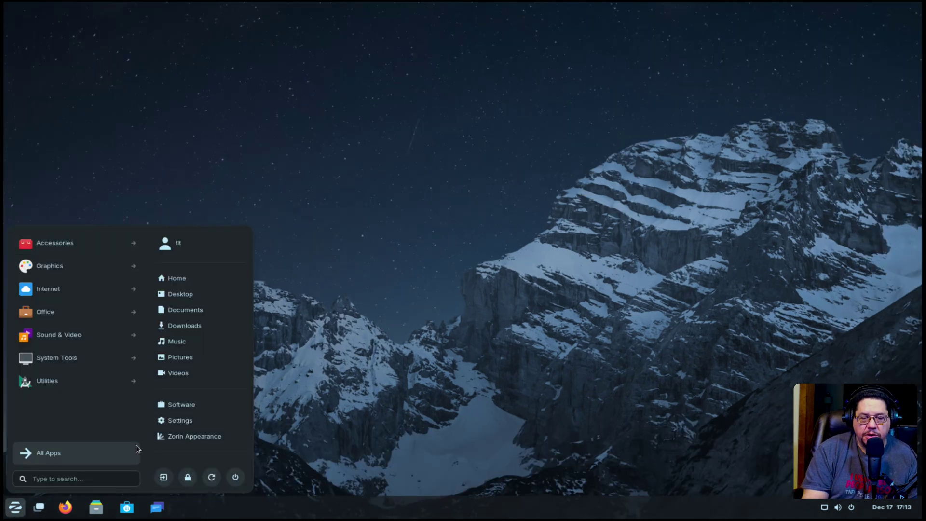
left_click(180, 420)
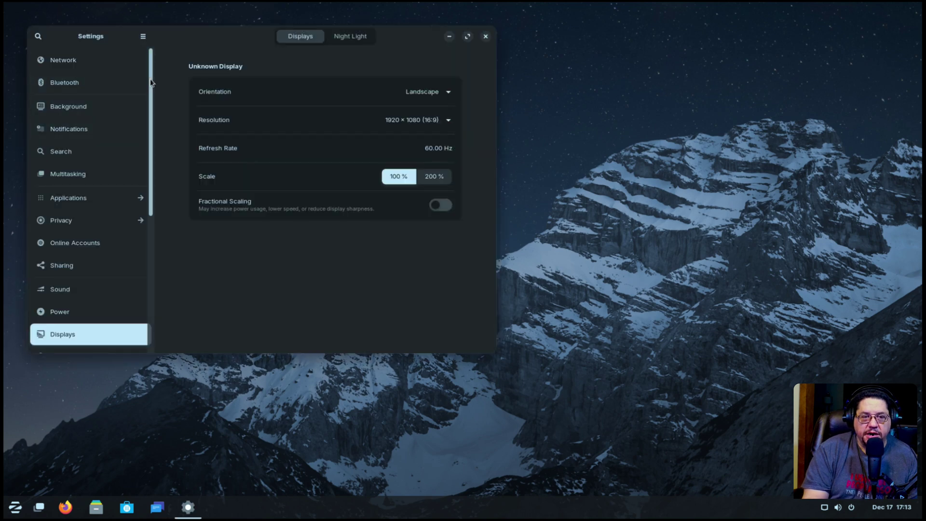
- Postpone the offered software updates with Remind Me Later
left_click_drag(151, 82, 137, 227)
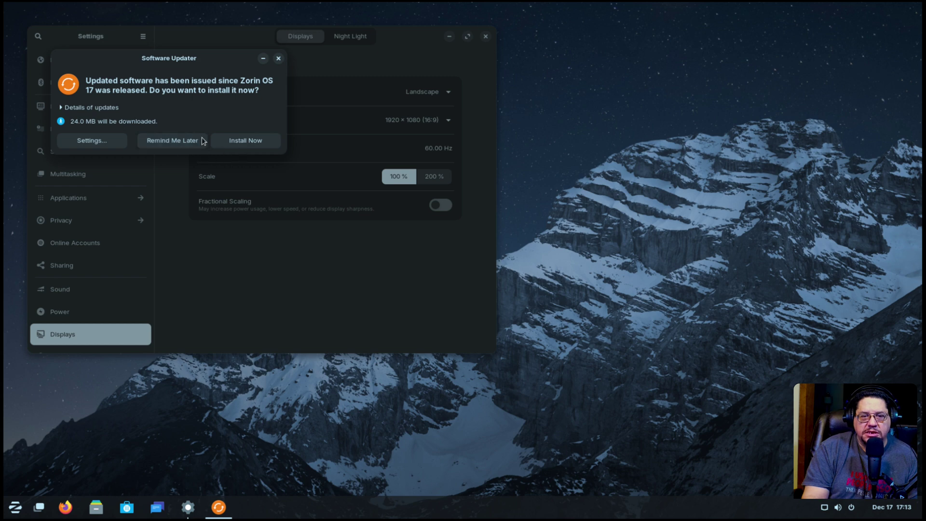
left_click(187, 141)
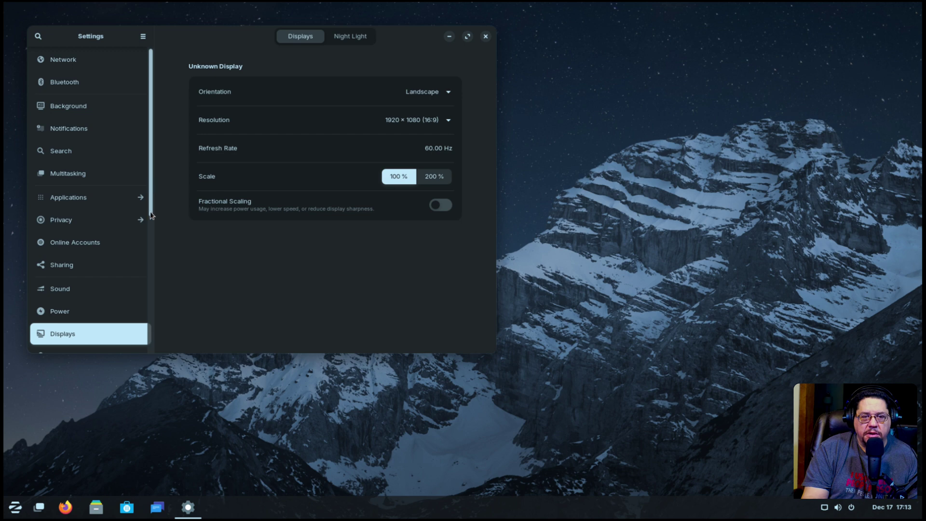
scroll(144, 265, "down", 5)
scroll(144, 268, "up", 5)
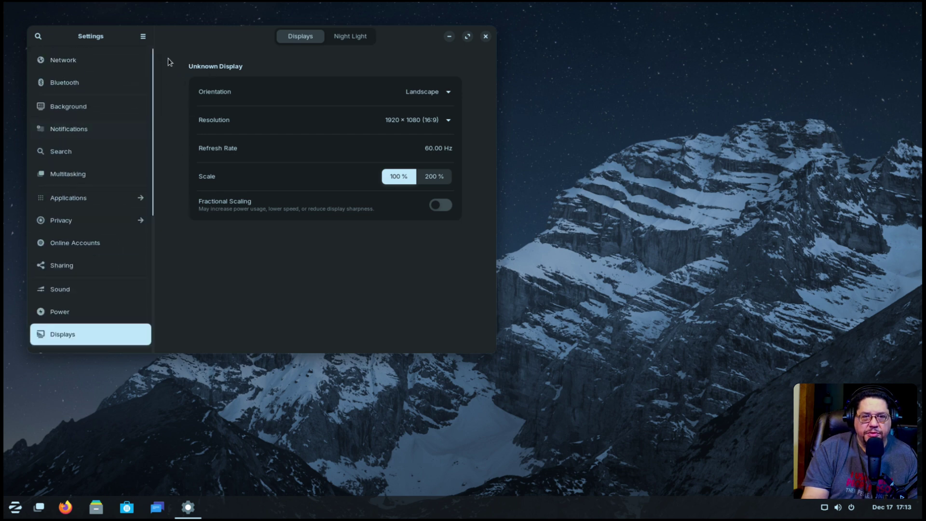
- View and close the Display & screen help guide from the Settings menu
left_click(146, 38)
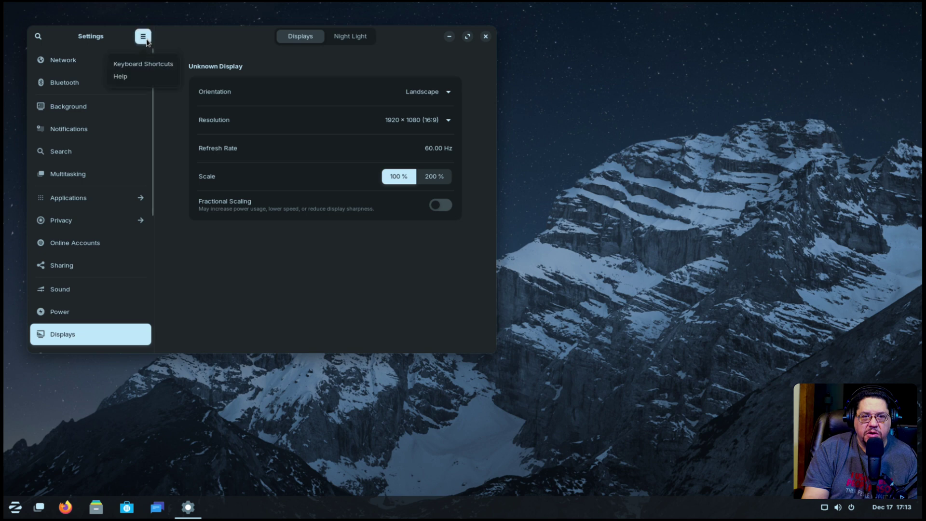
left_click(139, 79)
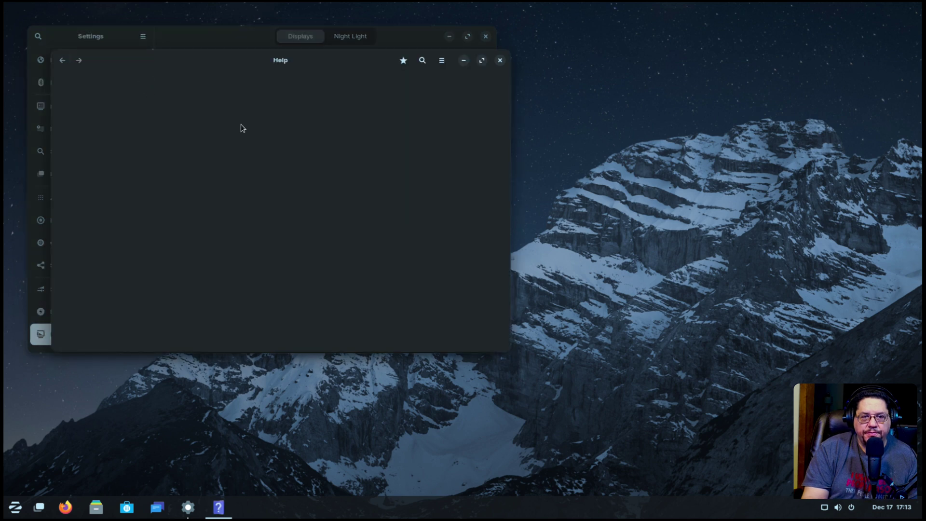
left_click(500, 60)
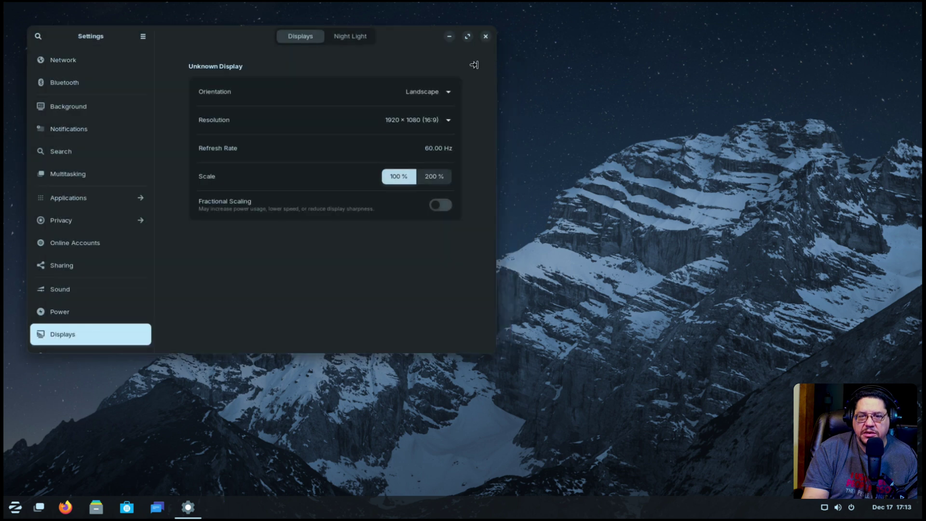
right_click(220, 39)
left_click(183, 38)
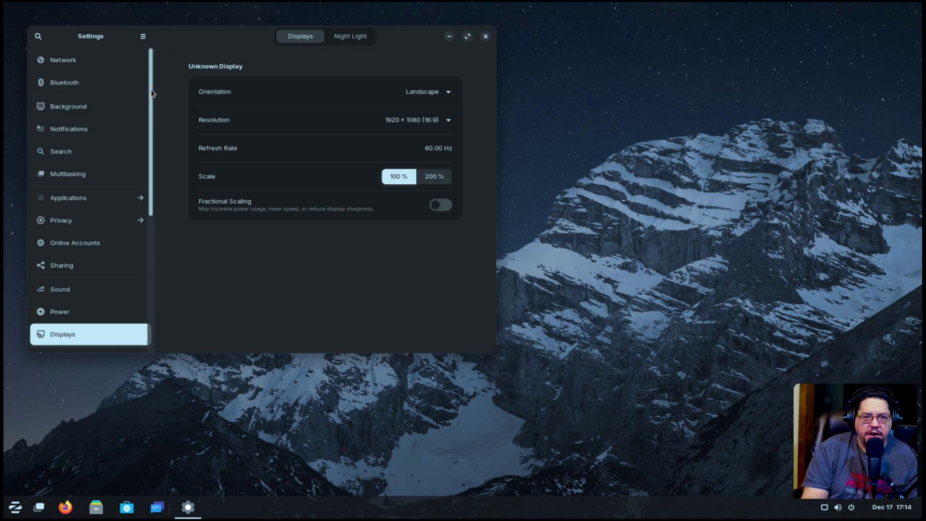
- Review the About system information, then close Settings
left_click_drag(151, 91, 125, 235)
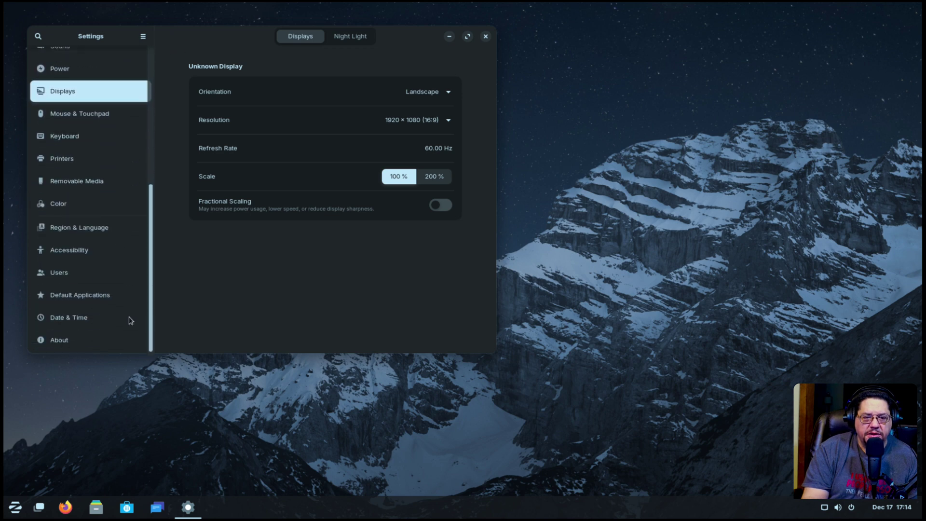
left_click(68, 346)
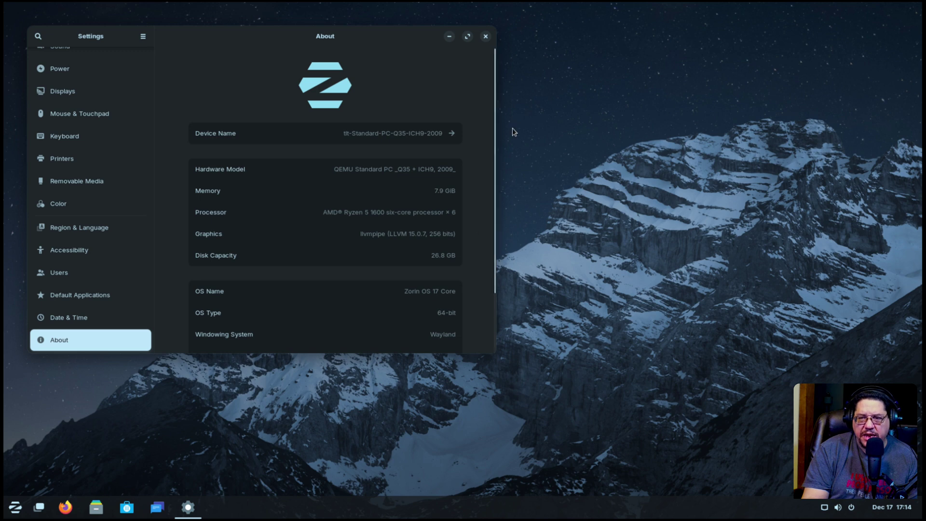
left_click(485, 38)
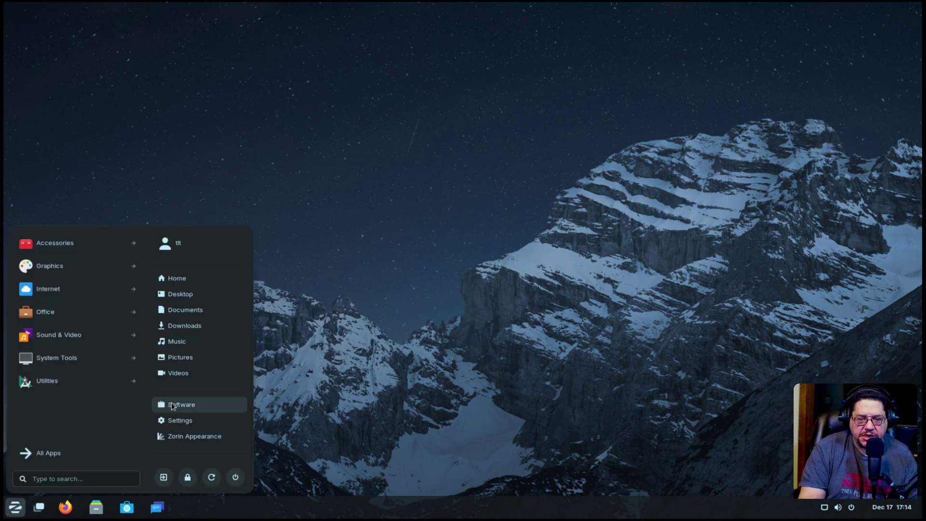
- Browse the Accessories, Internet, Graphics and Office app categories in the menu
left_click(96, 244)
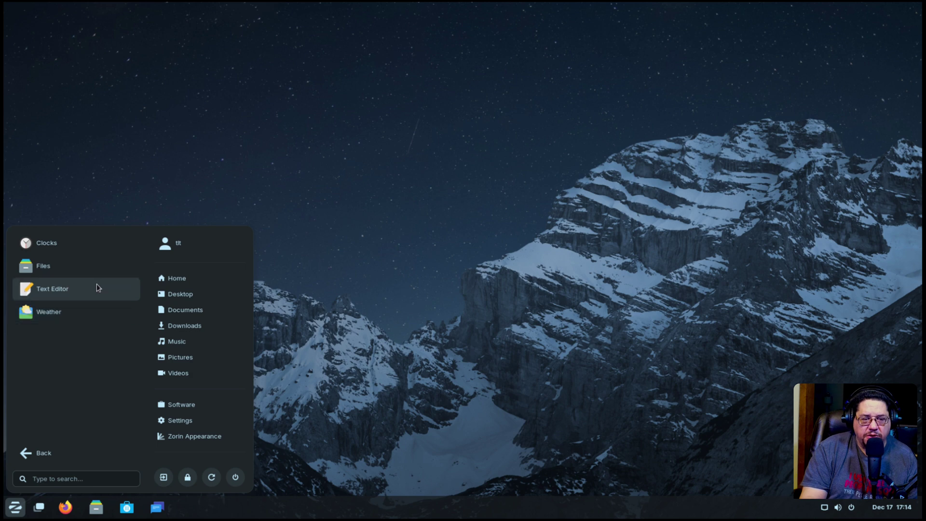
left_click(23, 459)
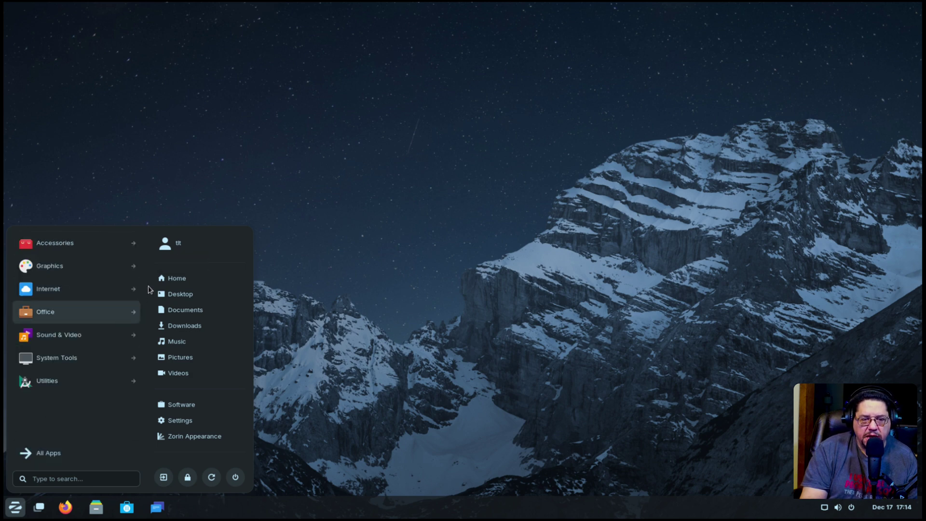
left_click(133, 292)
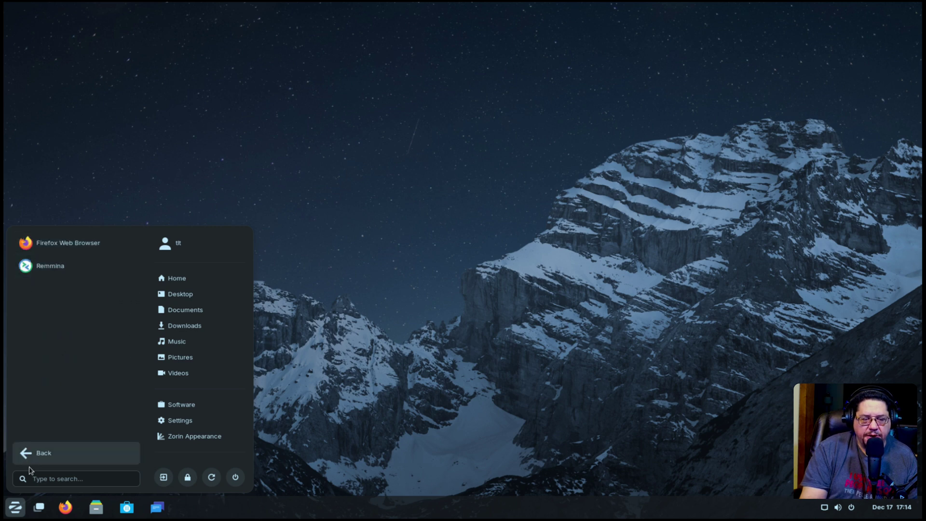
left_click(38, 454)
left_click(87, 265)
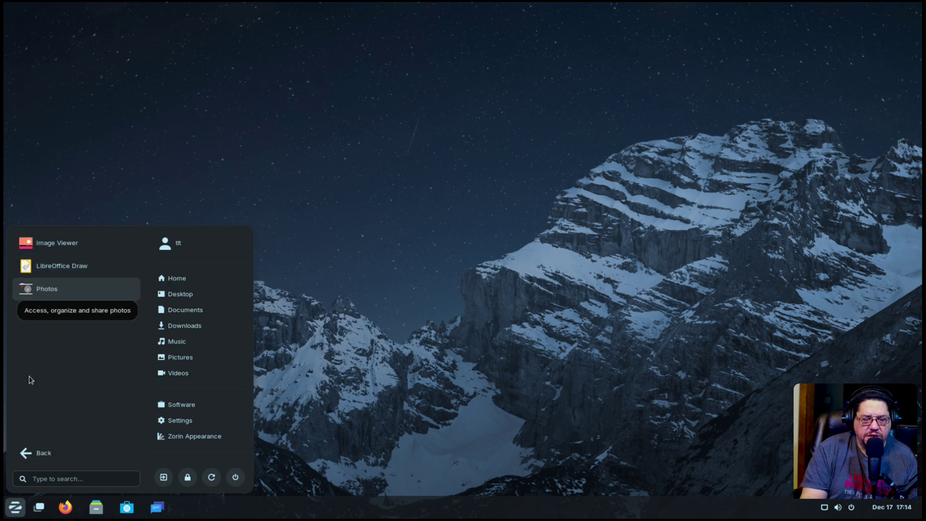
left_click(40, 453)
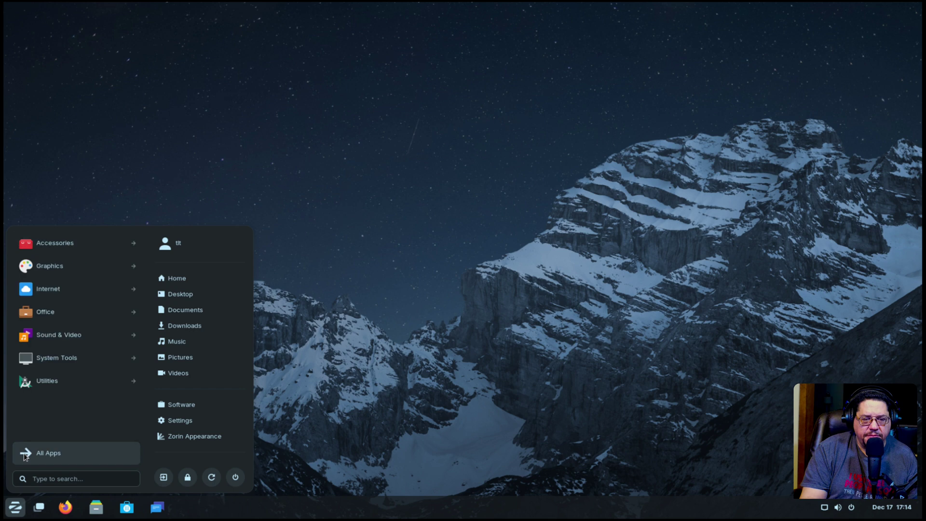
left_click(126, 316)
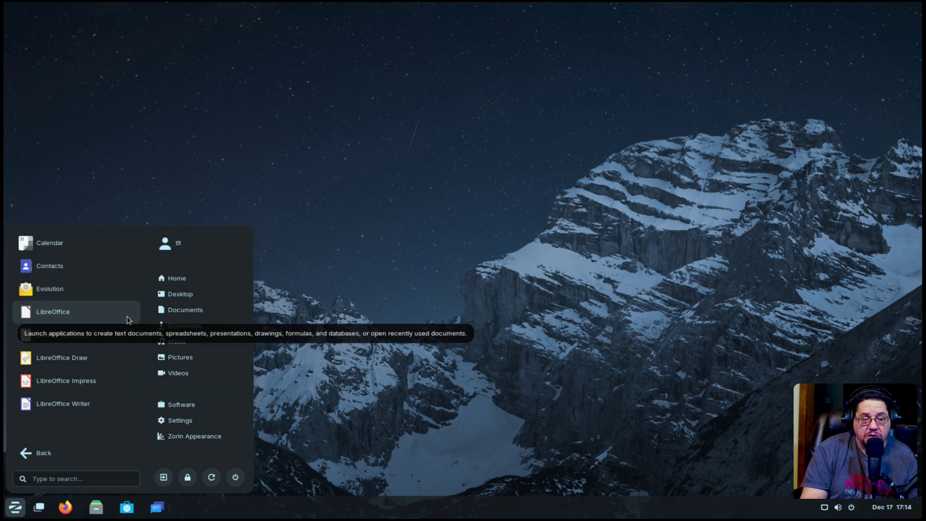
left_click(30, 455)
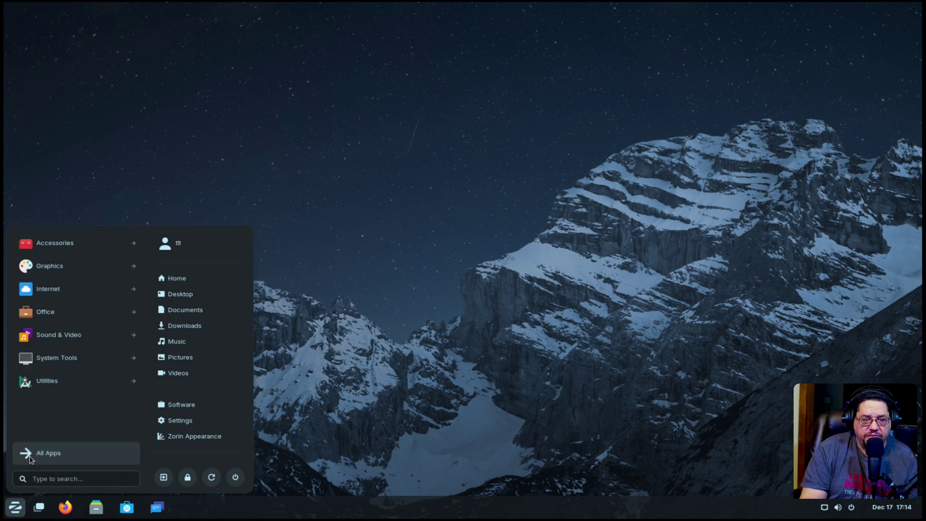
- Browse Sound & Video, then launch Disks from System Tools
left_click(92, 340)
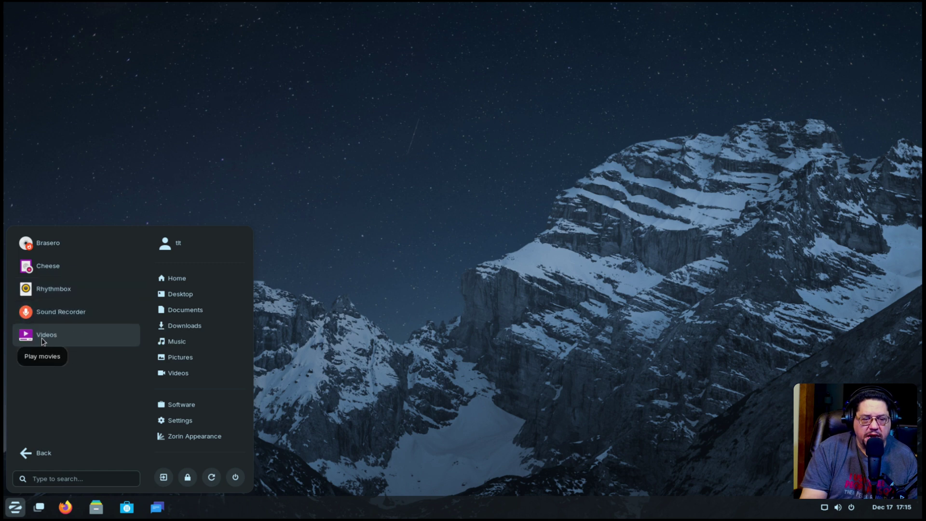
left_click(26, 455)
left_click(123, 359)
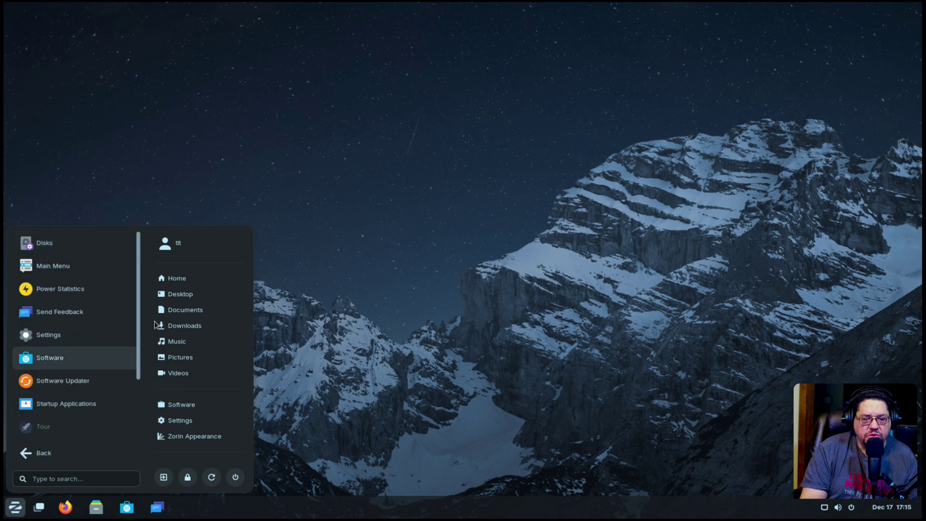
left_click_drag(139, 310, 75, 220)
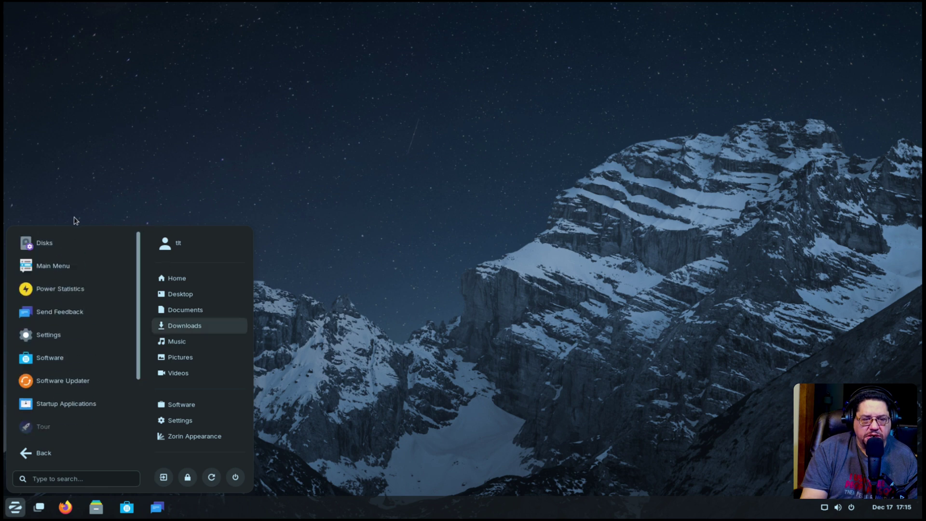
left_click(48, 245)
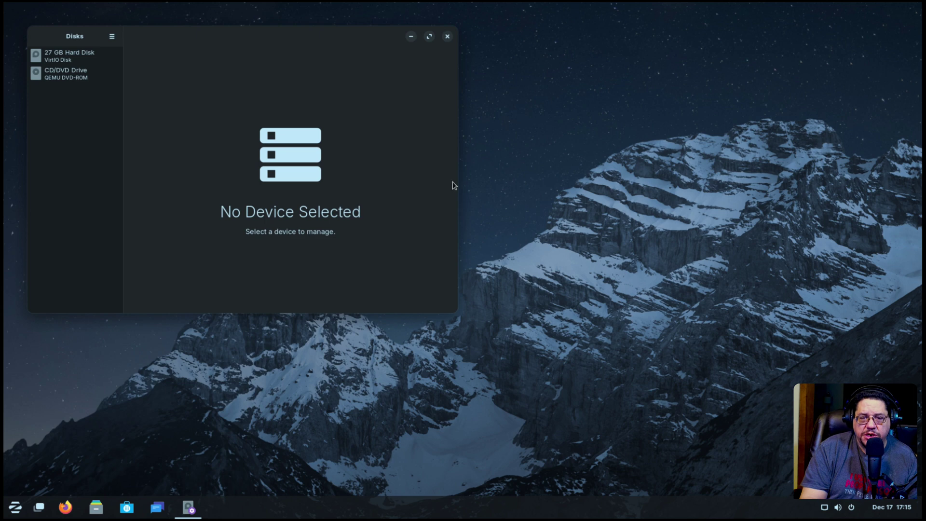
- Close Disks, open and close Calculator from Utilities, then reopen the app menu
left_click_drag(273, 43, 470, 83)
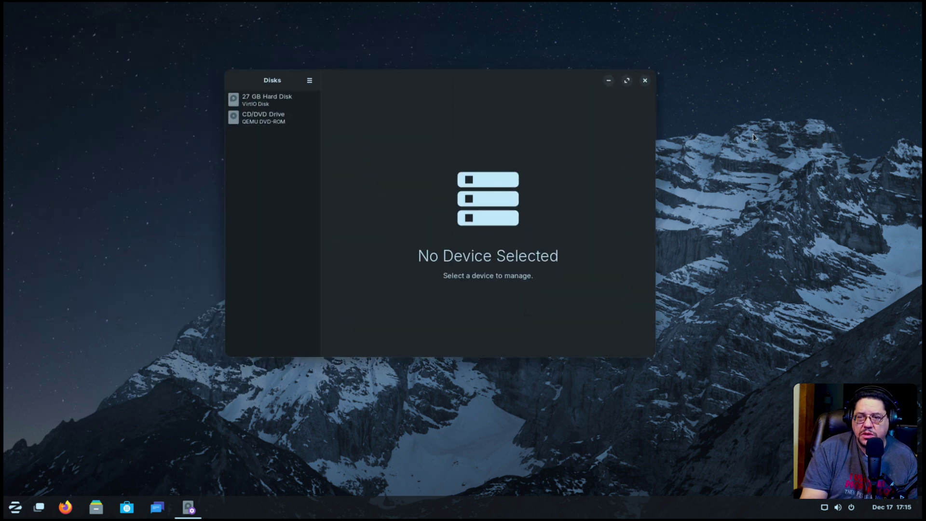
left_click(645, 81)
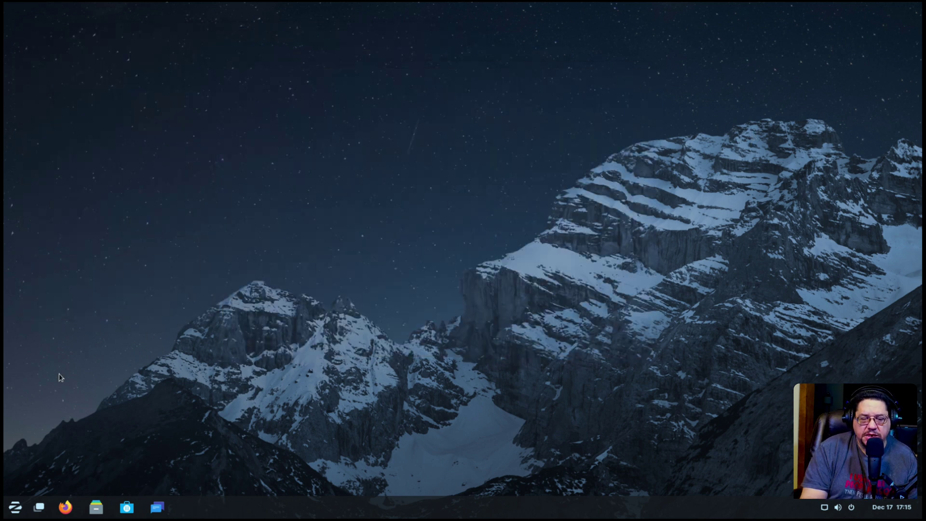
left_click(12, 514)
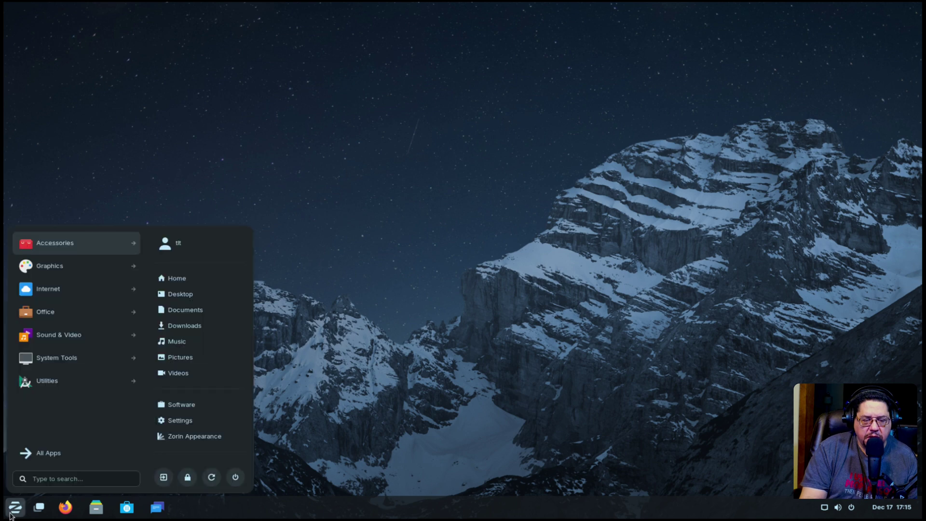
left_click(123, 381)
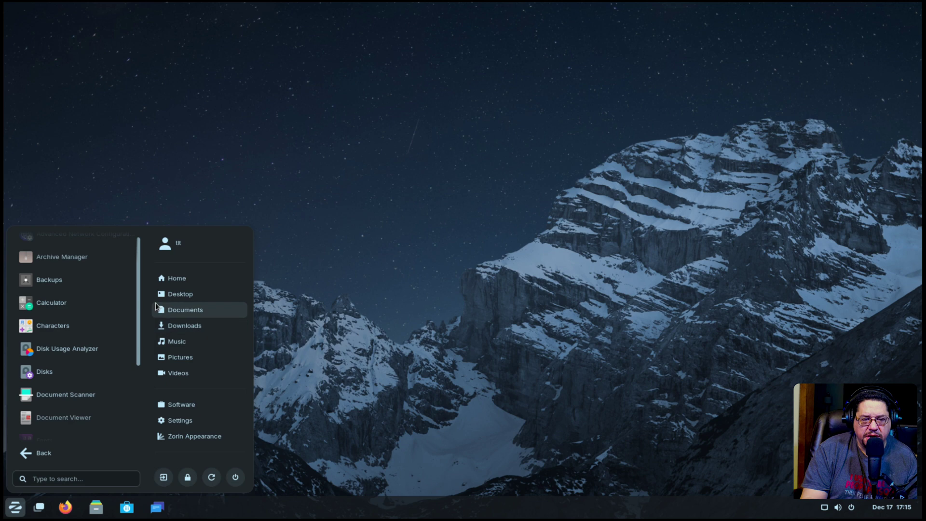
left_click(135, 313)
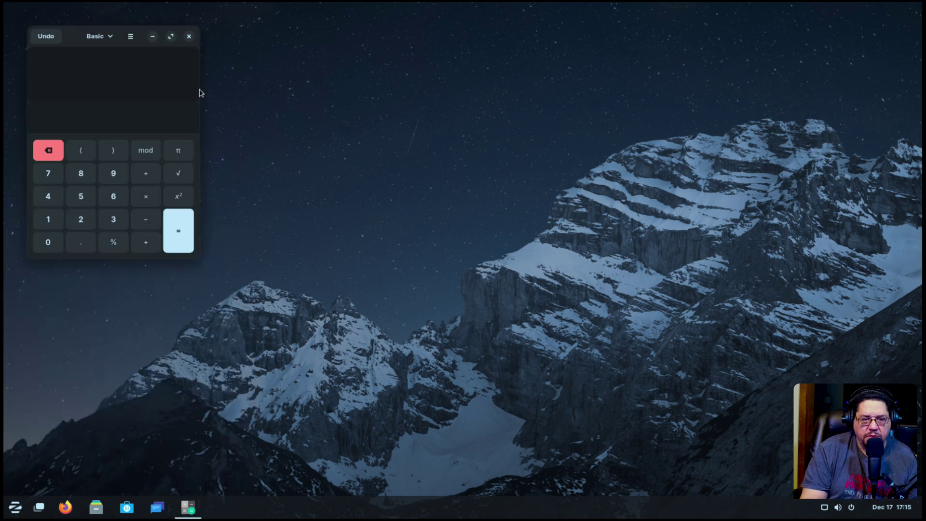
left_click(189, 37)
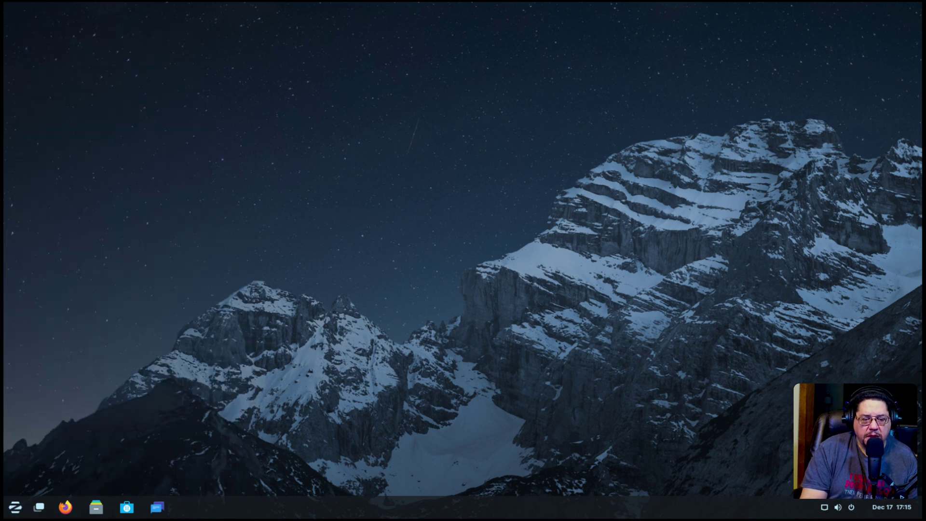
left_click(16, 509)
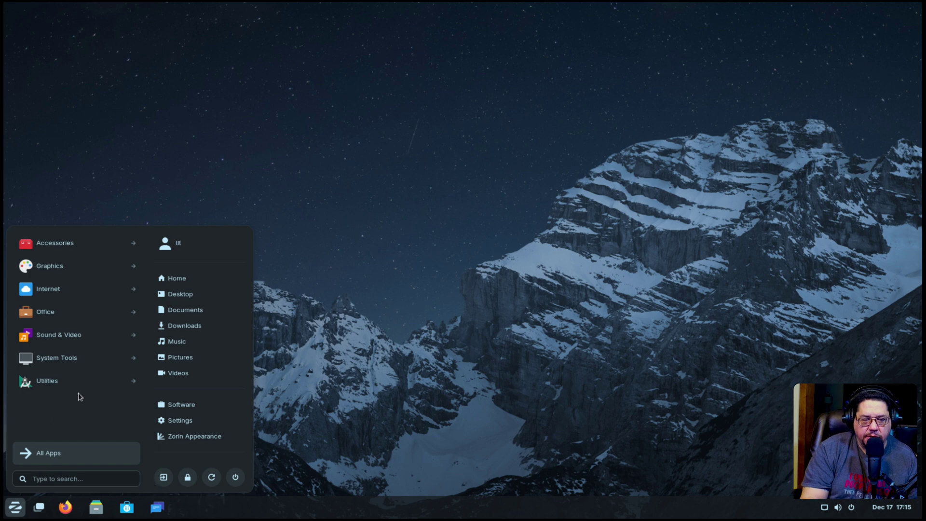
- Launch Zorin Connect from System Tools, centre its welcome window, then close it
left_click(130, 359)
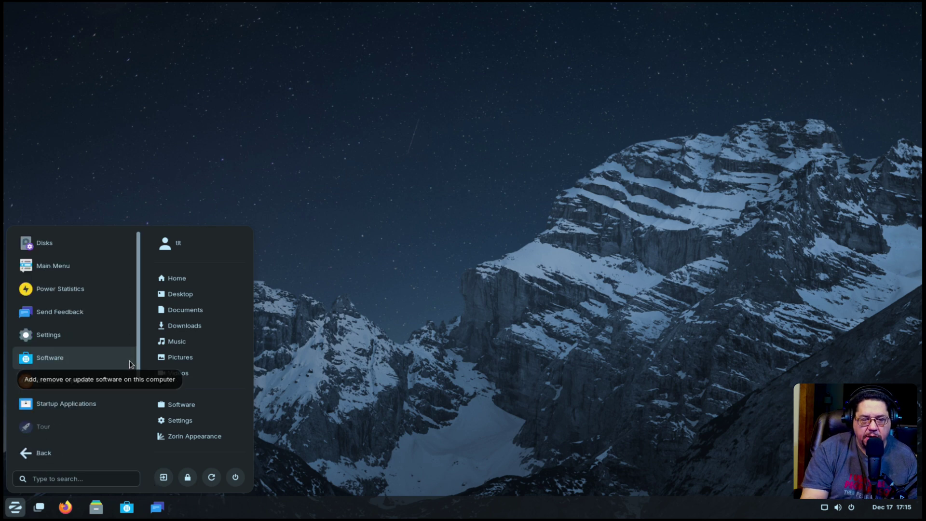
left_click_drag(139, 357, 133, 275)
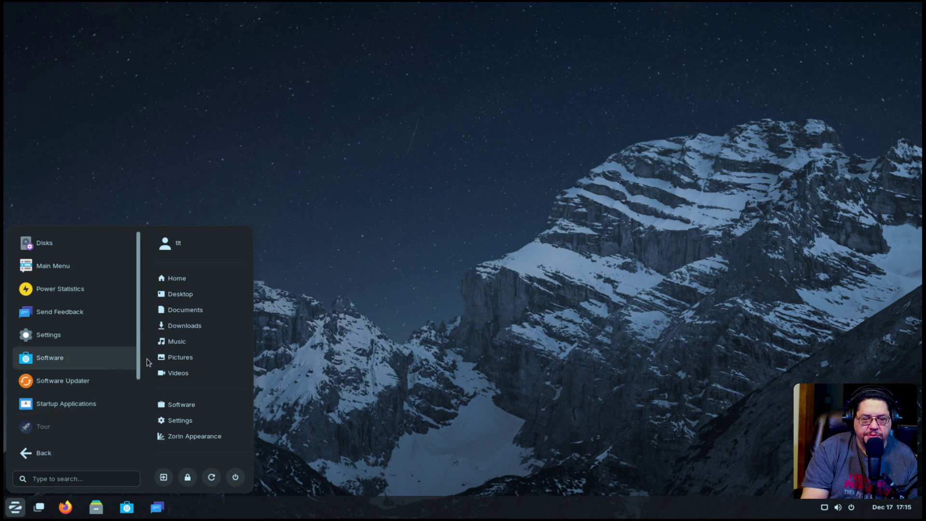
left_click_drag(137, 369, 132, 450)
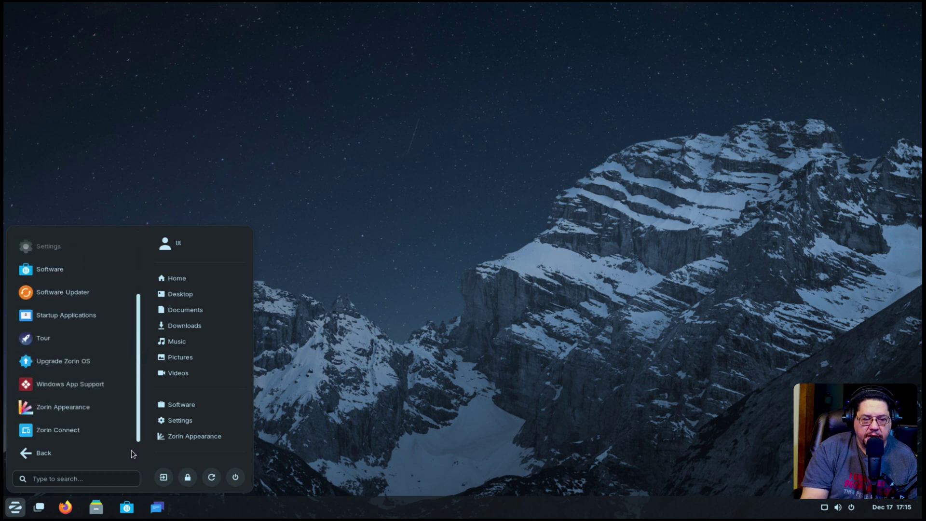
left_click(56, 429)
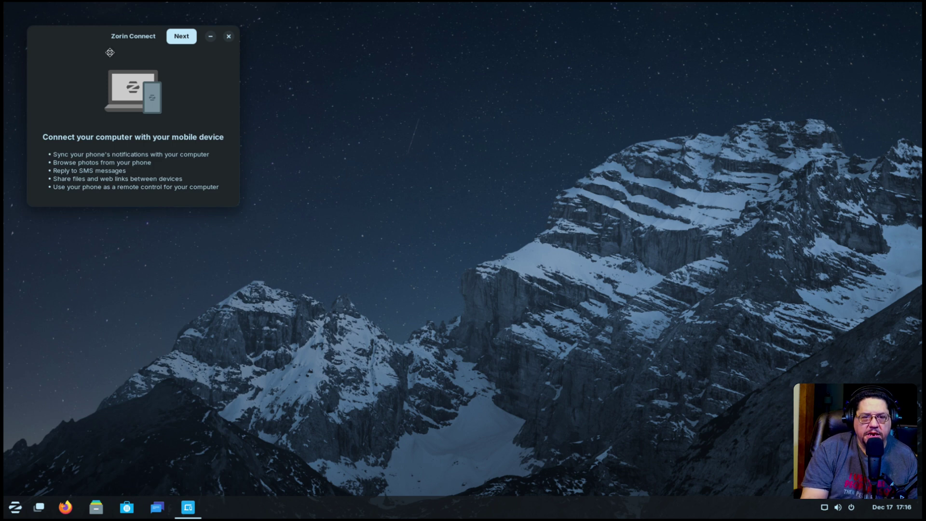
left_click_drag(110, 52, 288, 161)
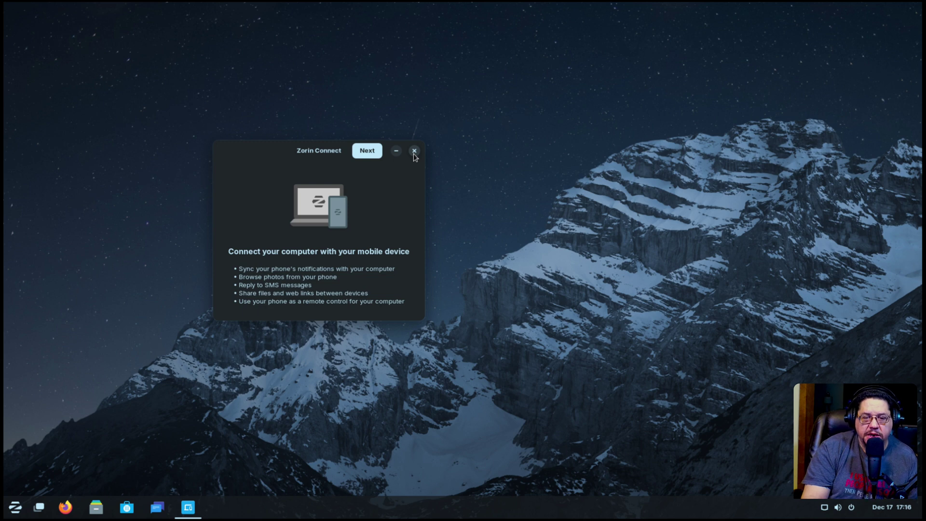
left_click(413, 151)
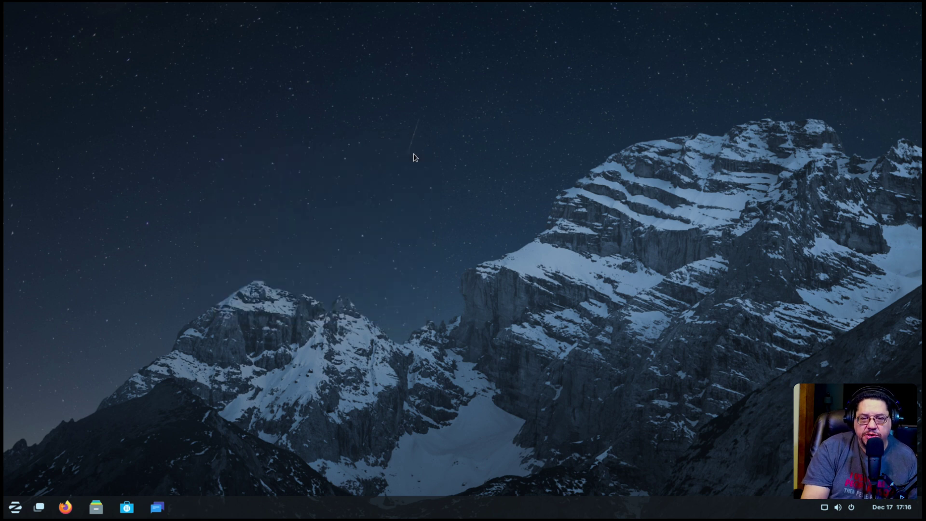
- Scroll through the Utilities apps, dismiss the menu, then reopen its category list
left_click(15, 507)
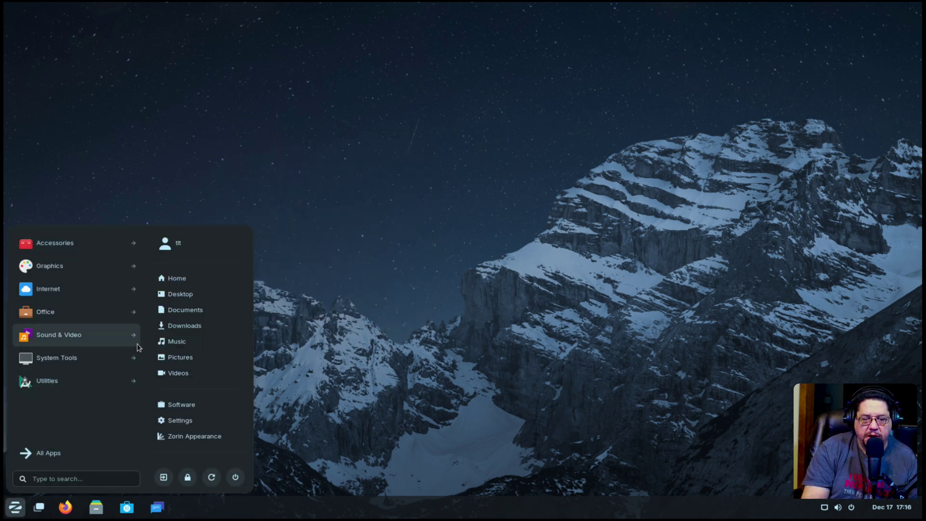
left_click(127, 384)
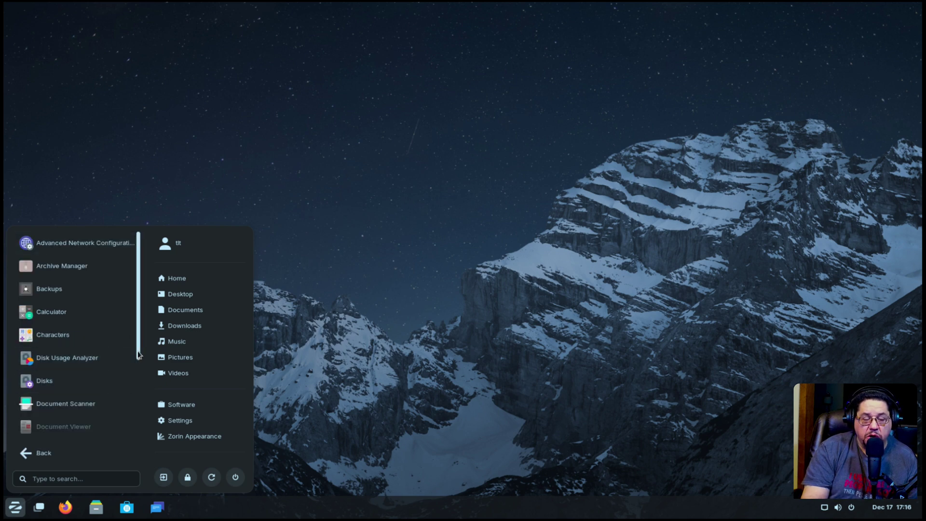
left_click_drag(137, 361, 125, 442)
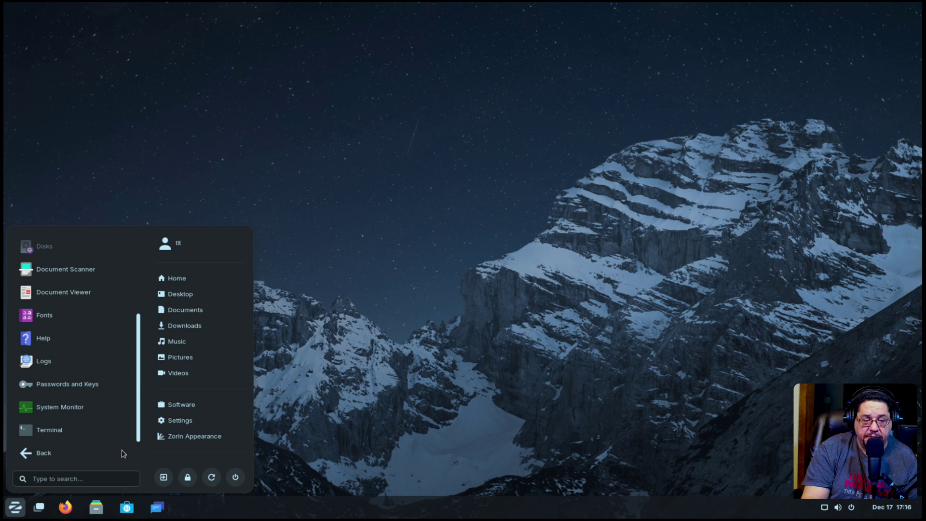
scroll(123, 453, "up", 5)
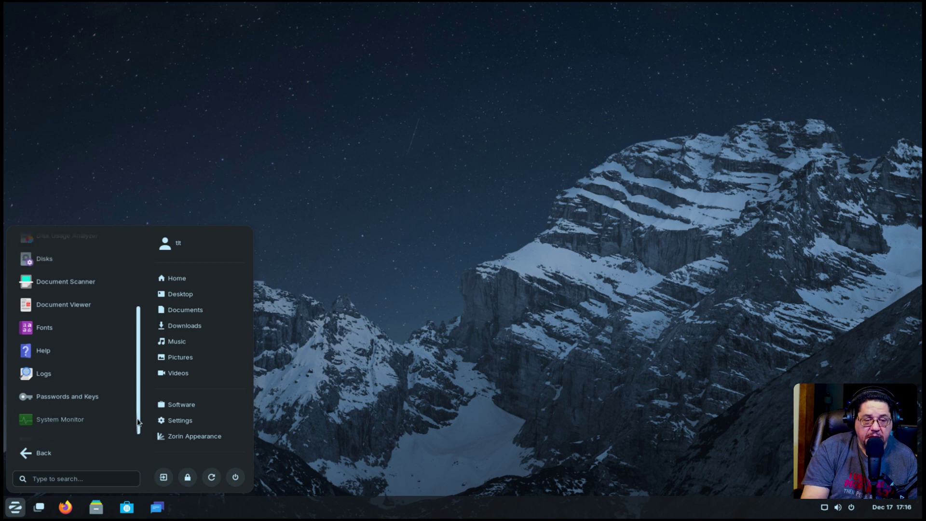
left_click(317, 227)
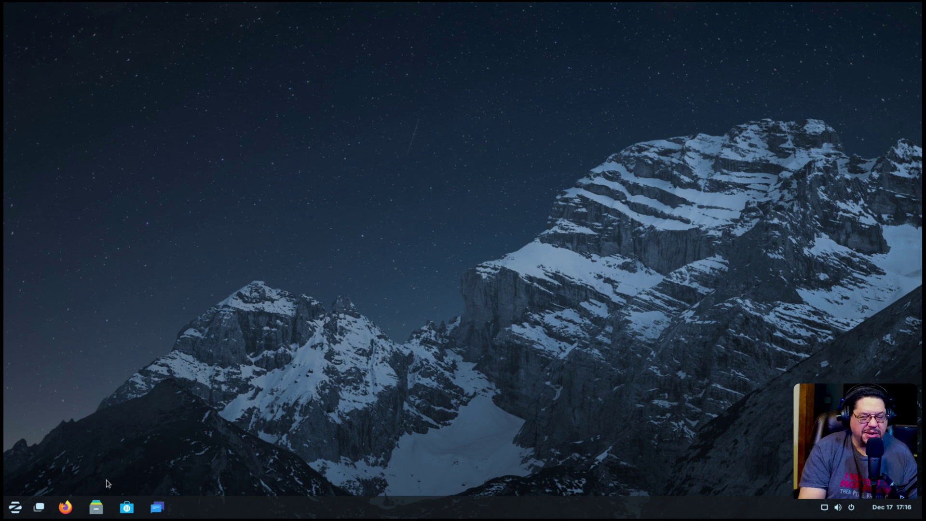
left_click(17, 510)
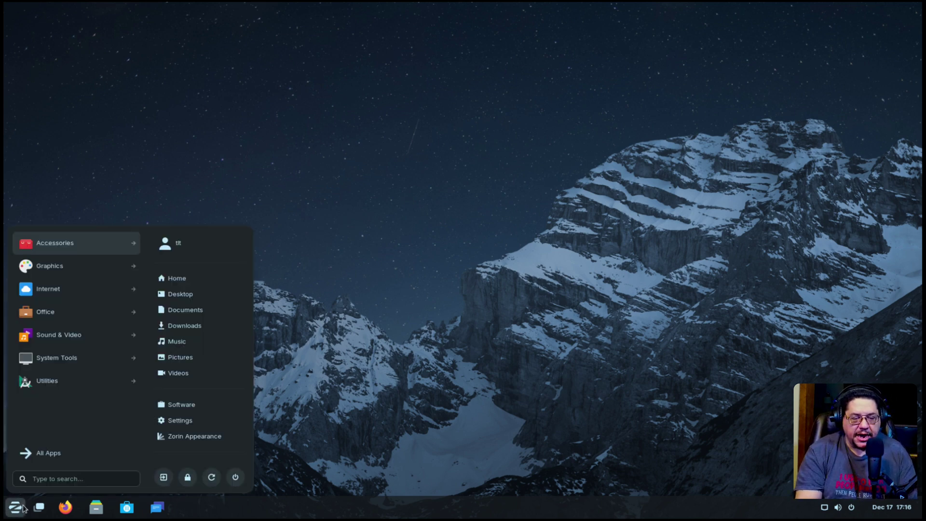
- Launch and centre Zorin Appearance, viewing Theme, Effects, Interface, Desktop, Fonts, then Layout
left_click(215, 437)
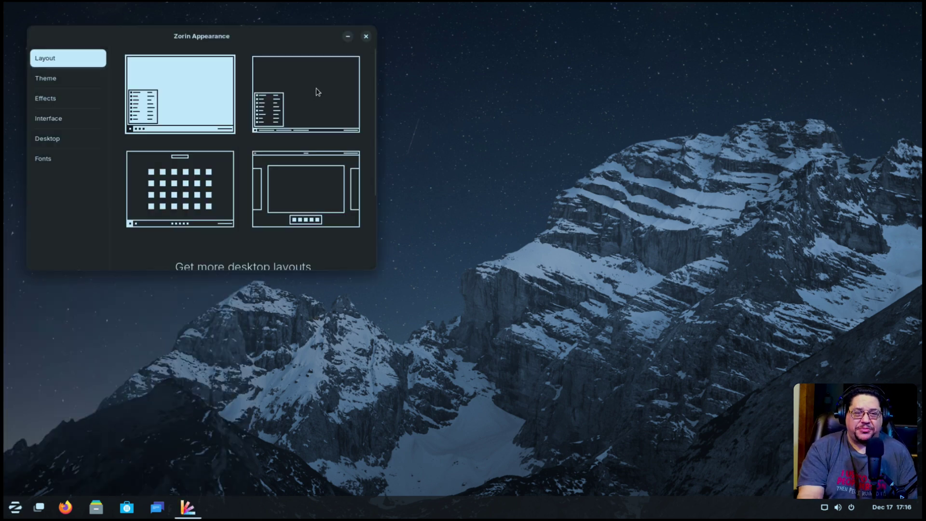
left_click_drag(218, 39, 386, 97)
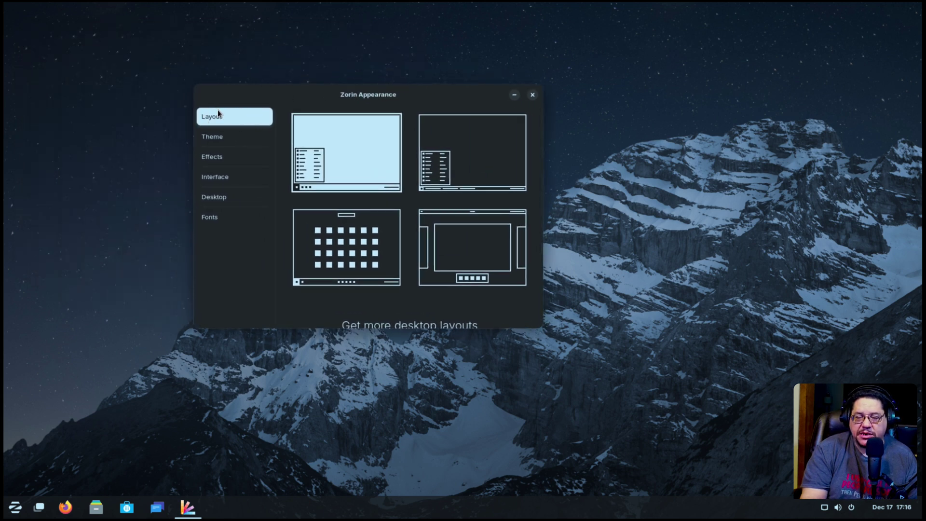
left_click(215, 137)
left_click(216, 160)
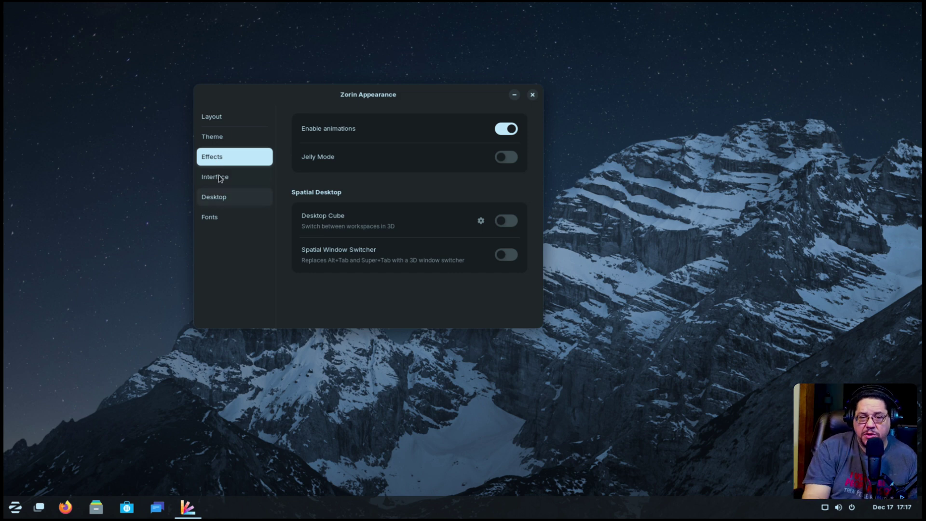
left_click(231, 176)
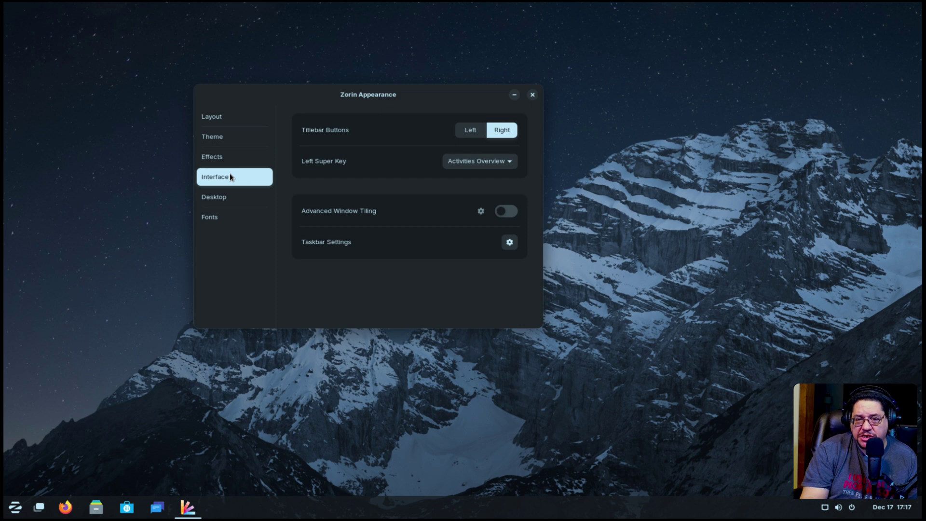
left_click(228, 197)
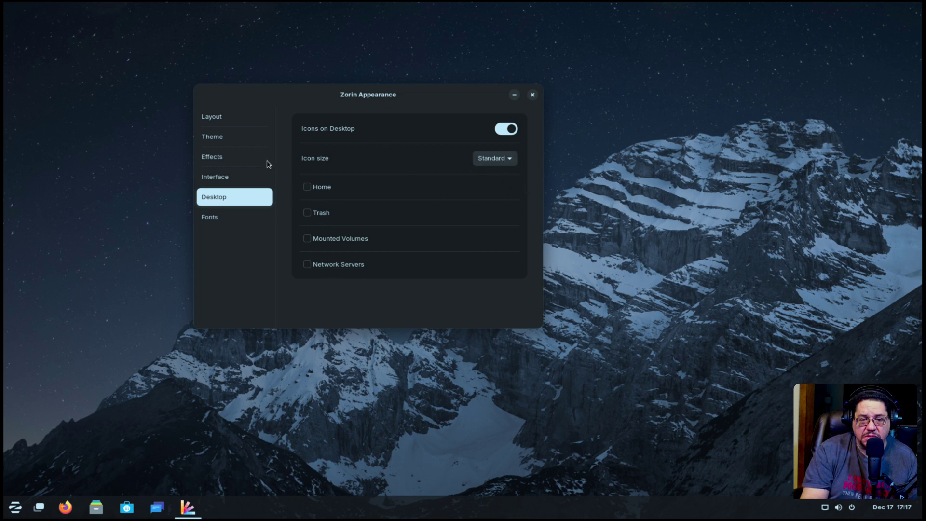
left_click(217, 217)
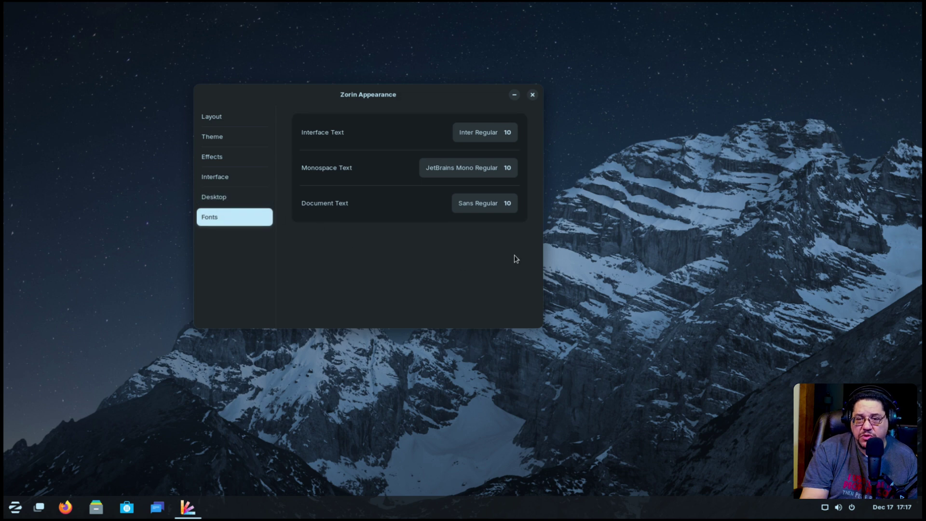
left_click(204, 116)
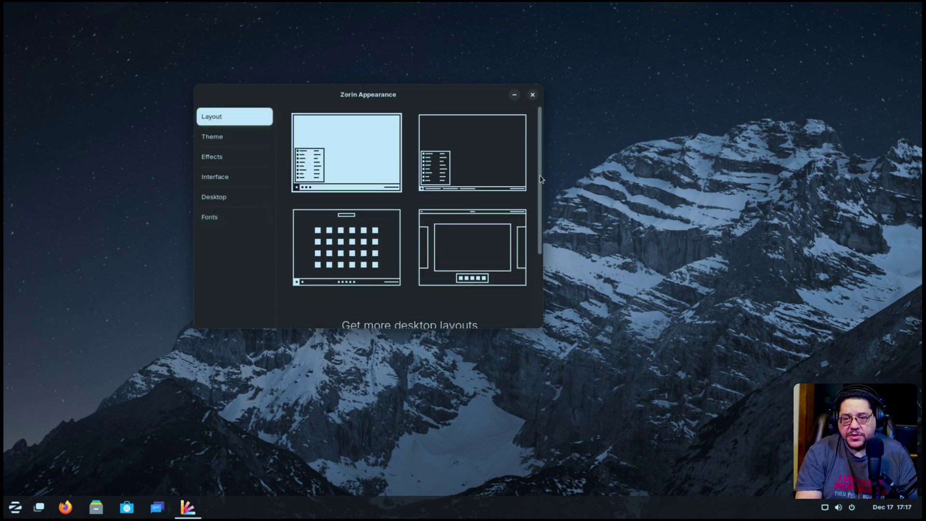
- Scroll past the Pro layouts, then apply the third, app-grid layout with centred taskbar icons
left_click_drag(539, 166, 541, 259)
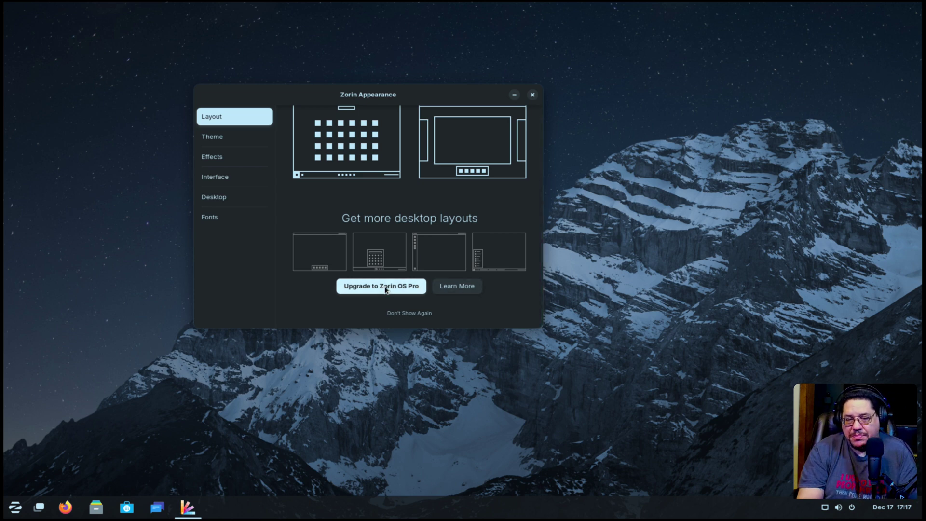
left_click_drag(543, 251, 532, 311)
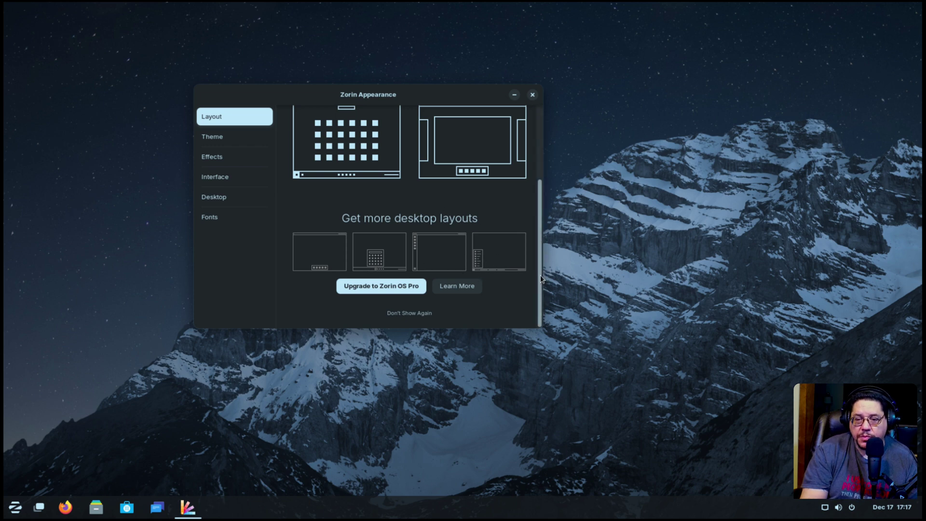
left_click_drag(540, 275, 577, 181)
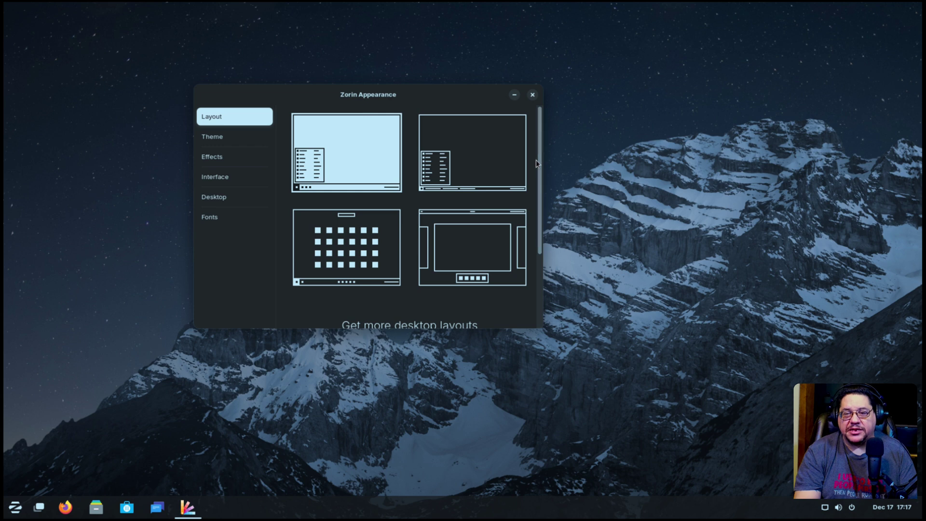
left_click_drag(538, 160, 507, 285)
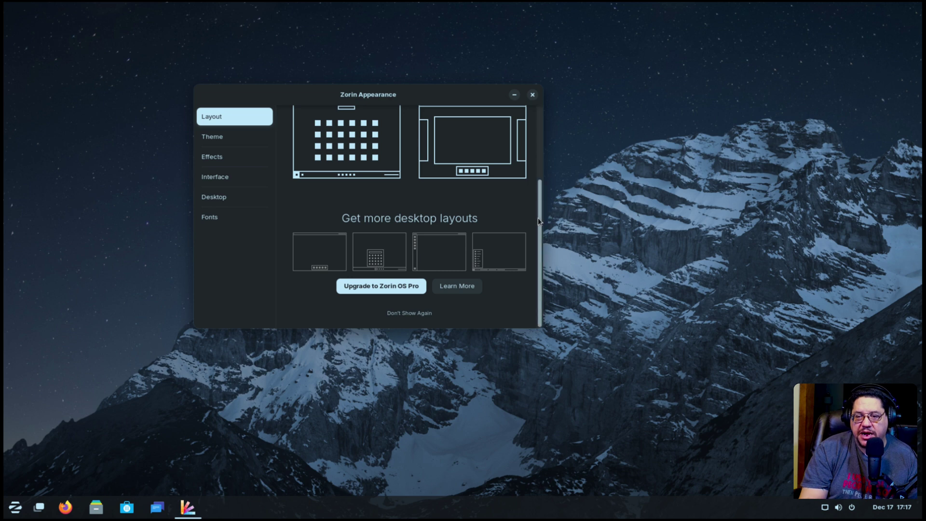
left_click_drag(538, 219, 570, 109)
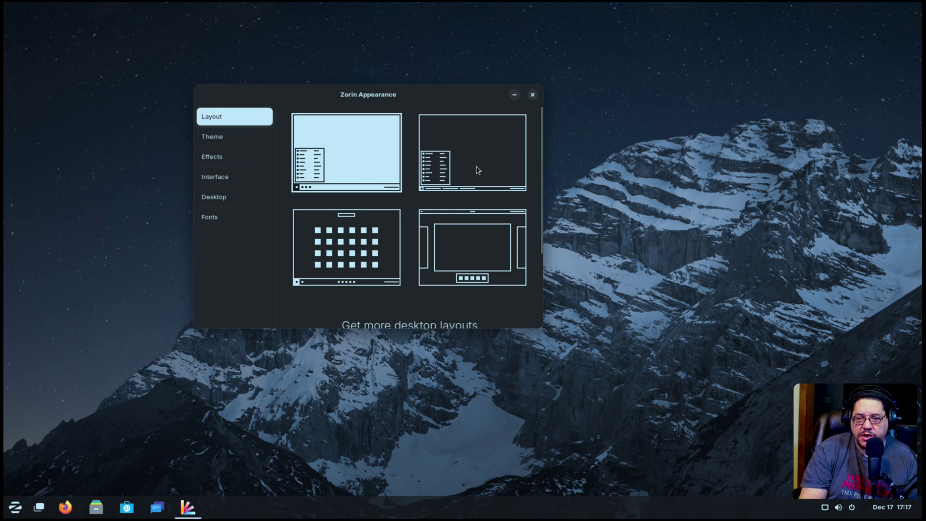
left_click(338, 250)
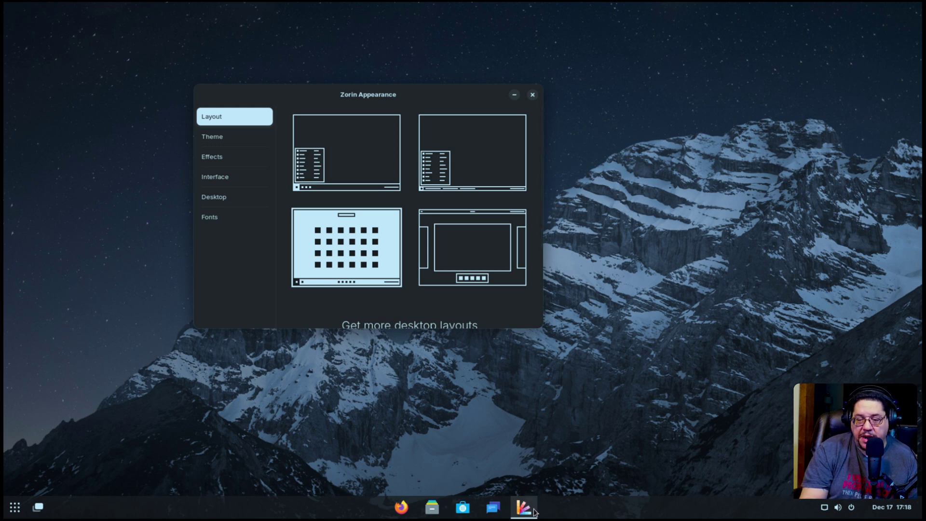
- Apply the top-panel-and-dock layout, view its app grid, then switch to the traditional taskbar layout
left_click(466, 249)
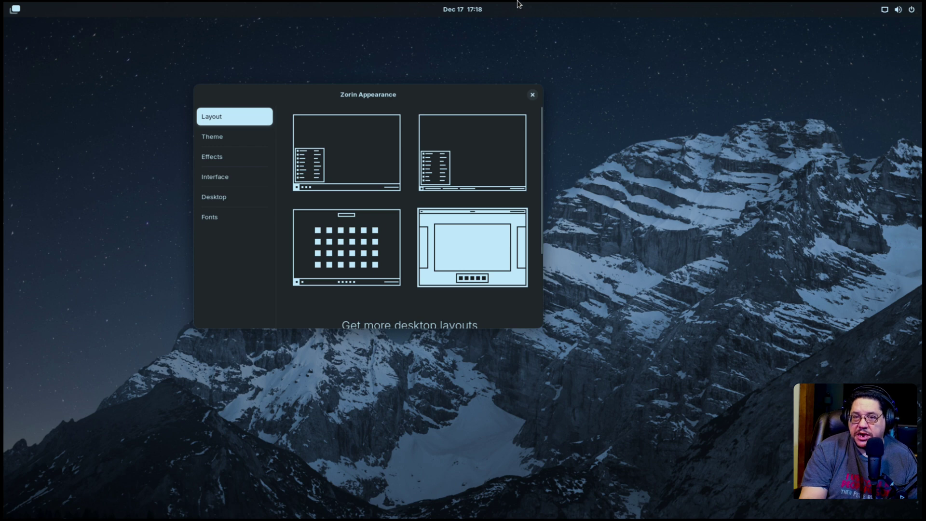
left_click(16, 10)
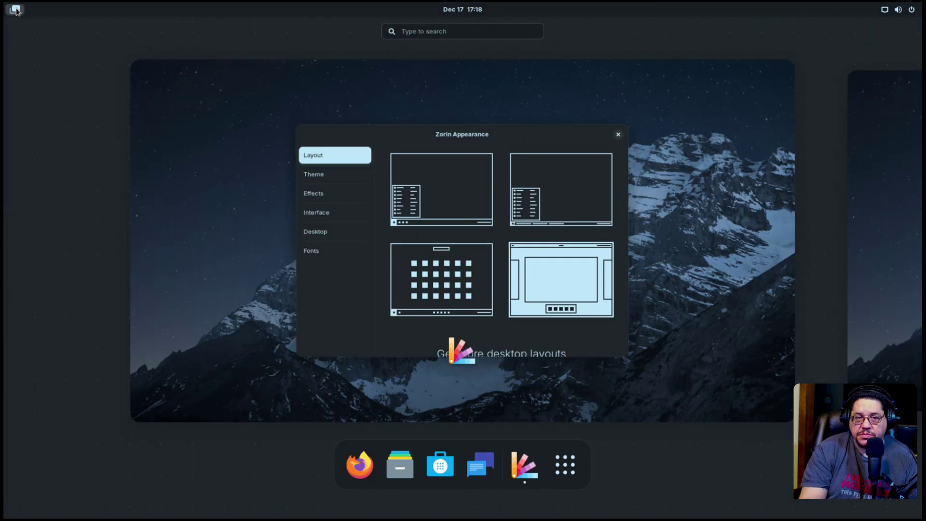
left_click(569, 473)
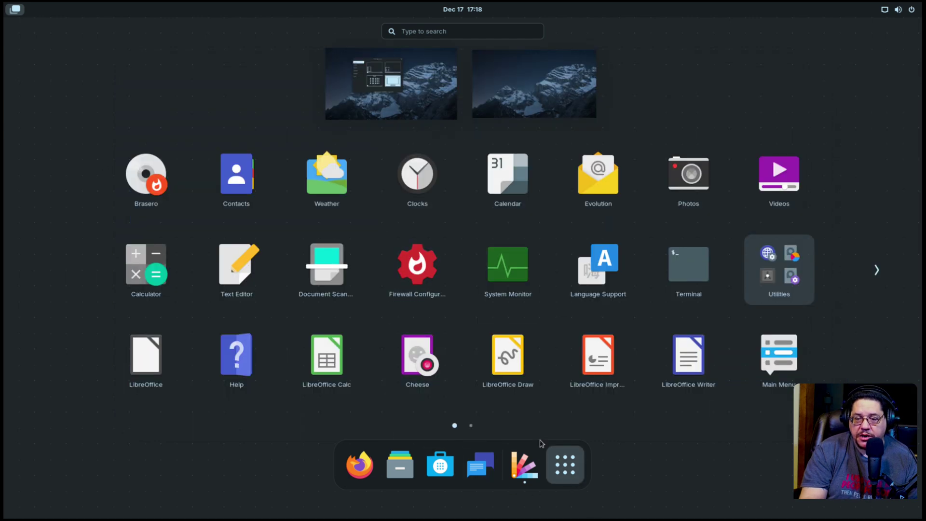
left_click(423, 71)
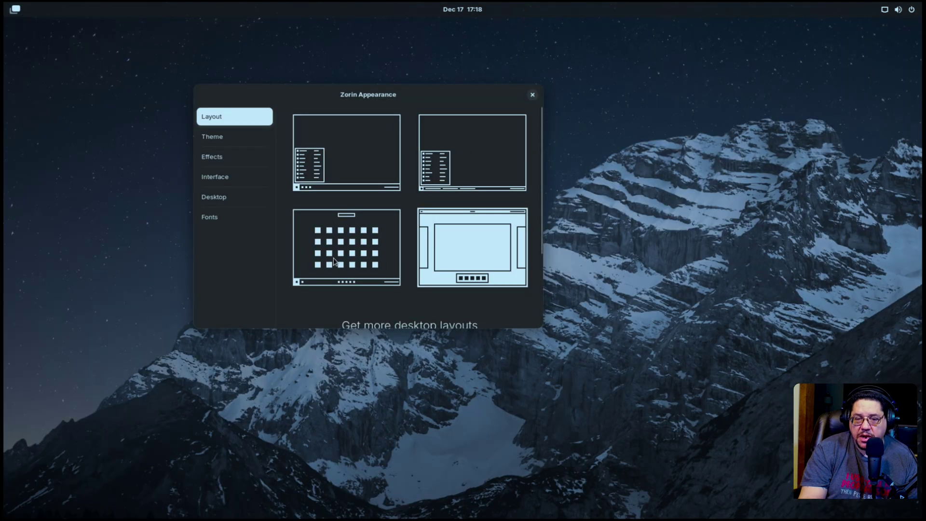
left_click(483, 170)
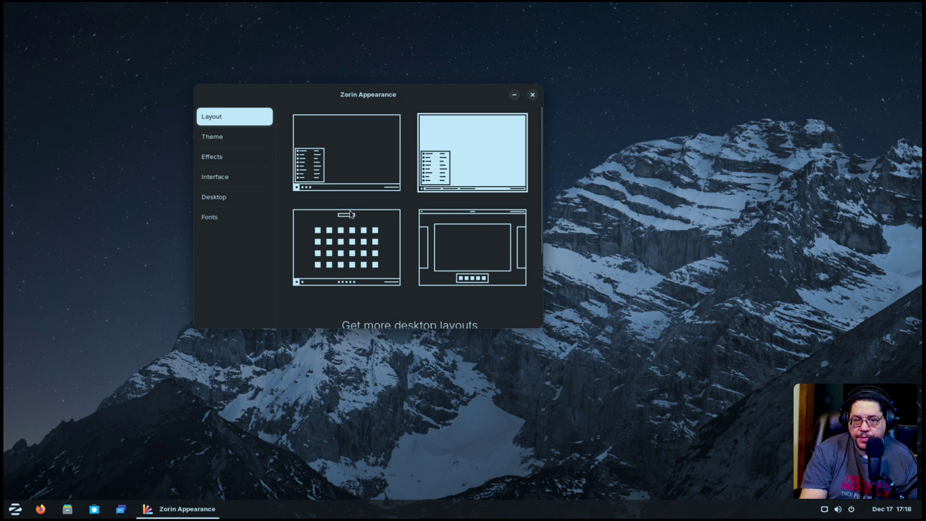
left_click(11, 514)
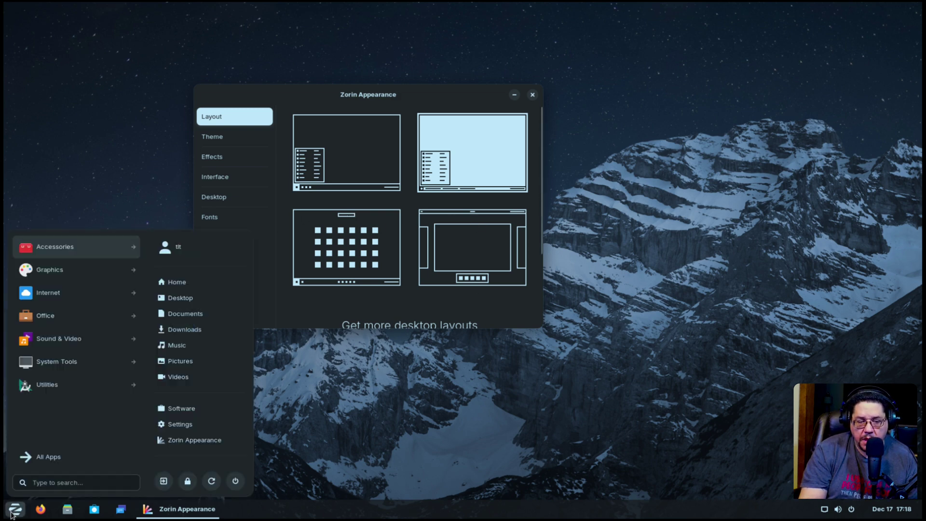
key("Escape")
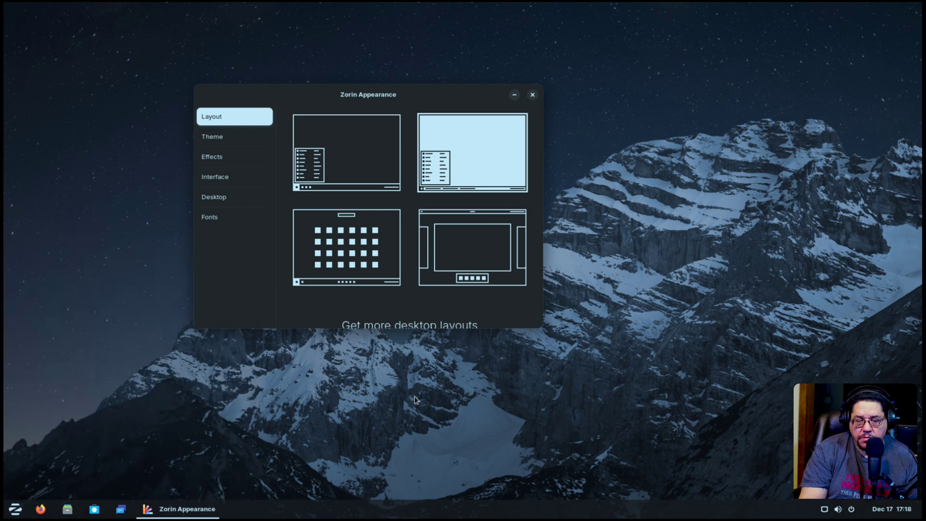
left_click(330, 132)
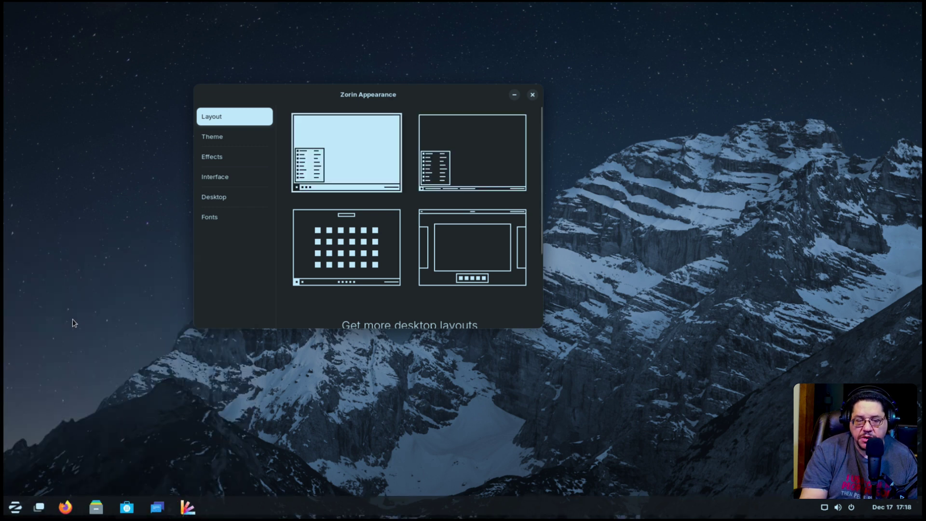
left_click(14, 507)
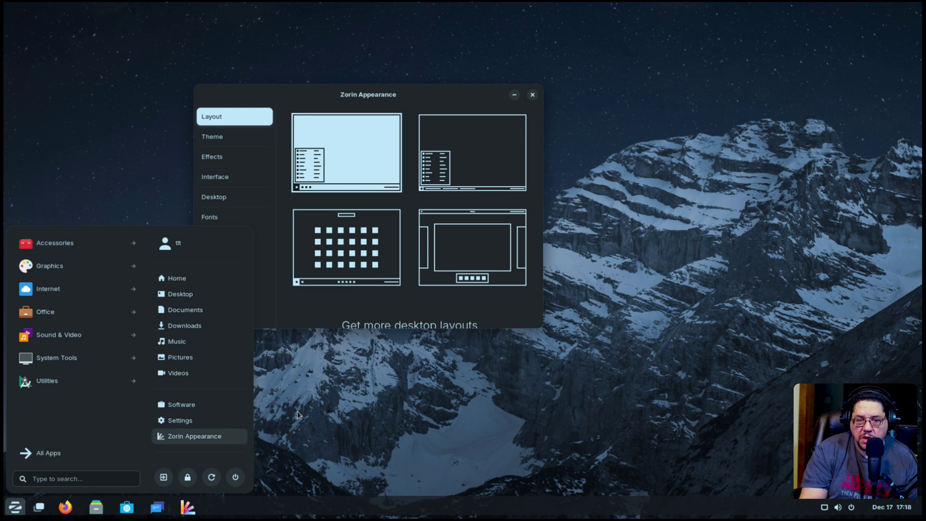
left_click(390, 403)
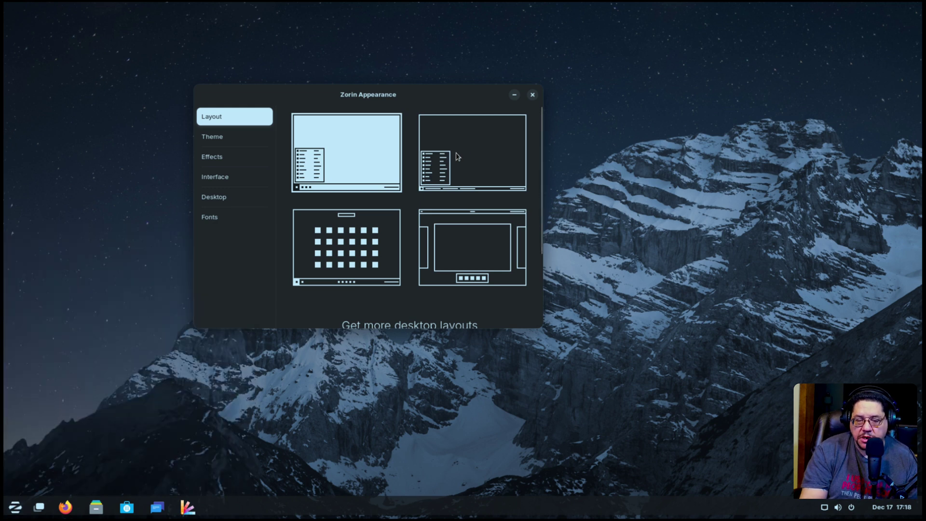
left_click(496, 174)
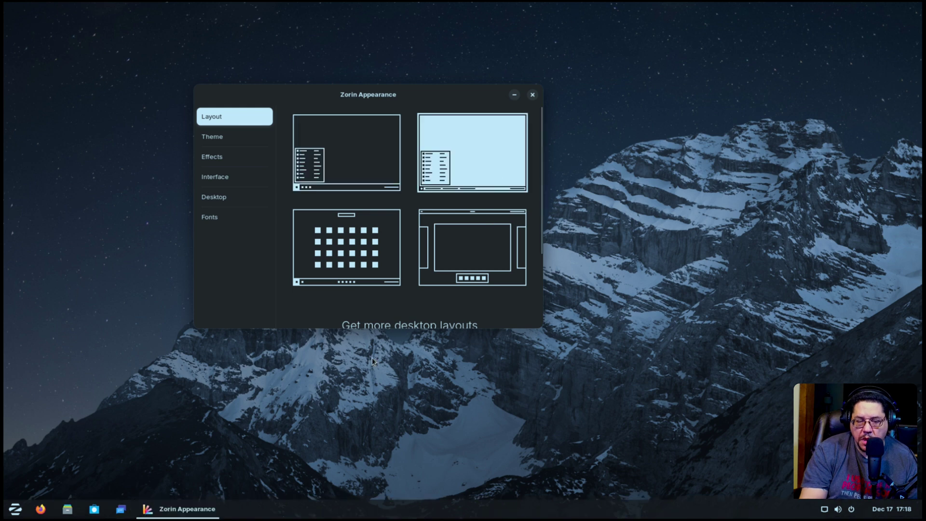
left_click(348, 162)
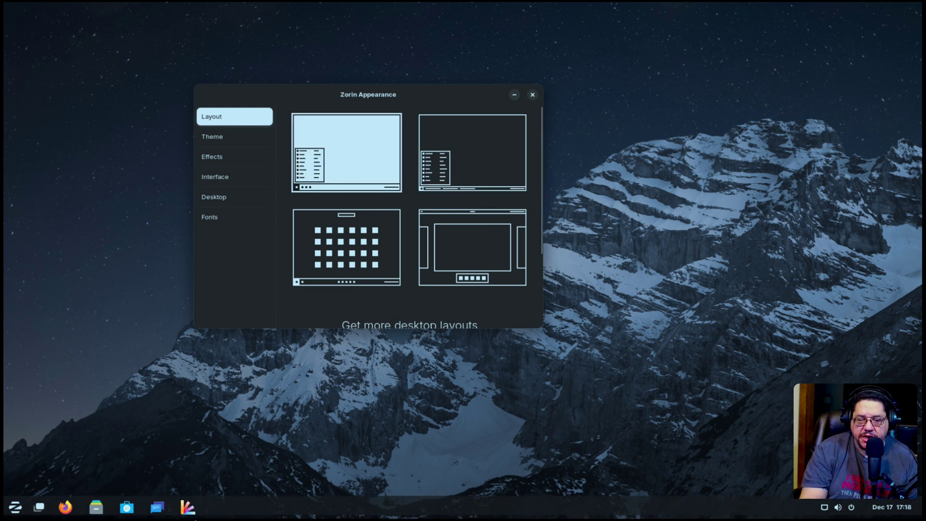
mouse_move(194, 515)
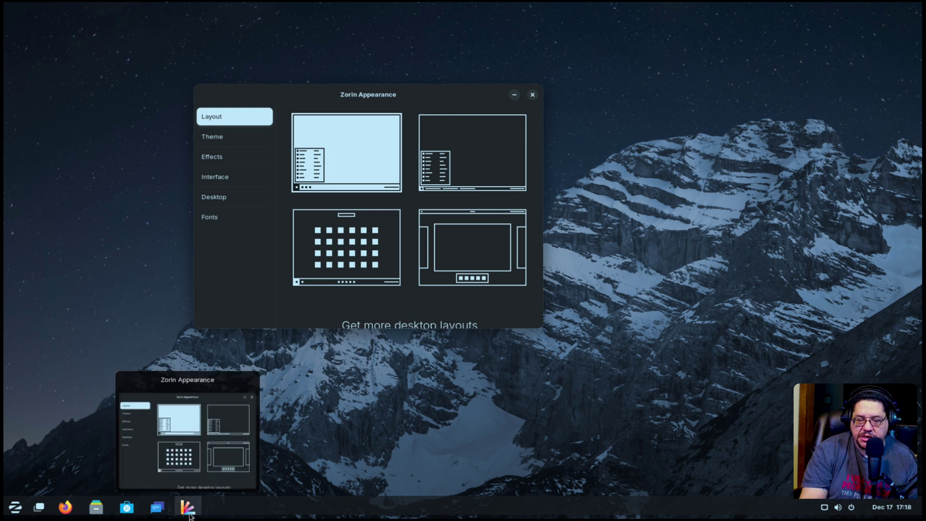
left_click(494, 152)
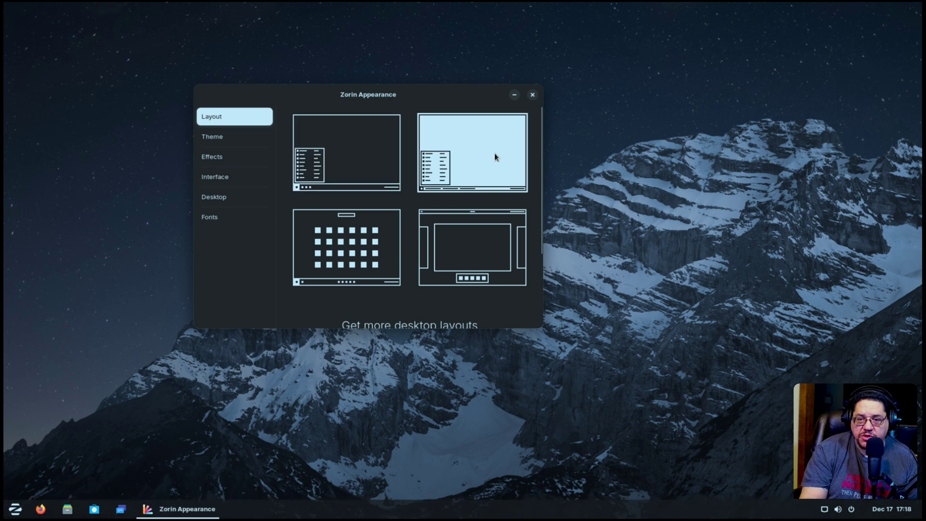
left_click(212, 509)
left_click(213, 509)
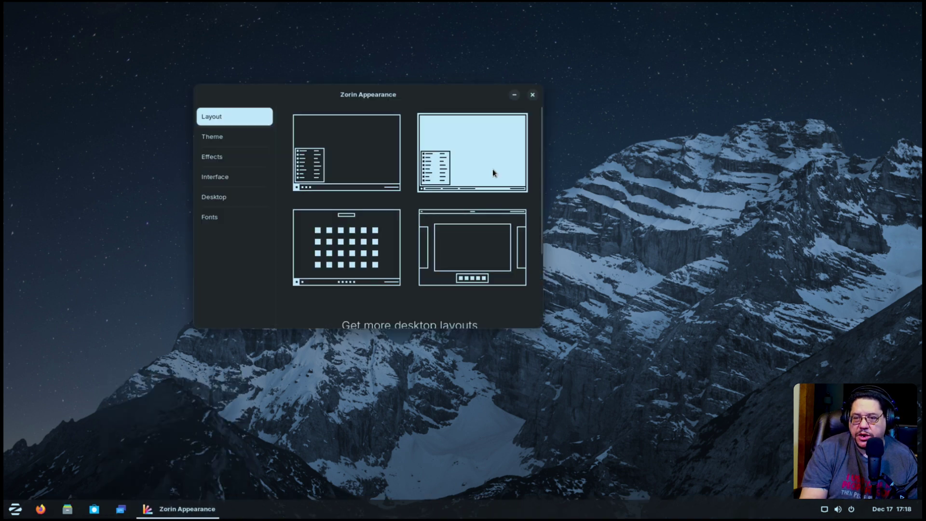
- Reposition Zorin Appearance and apply the first, icon-only taskbar layout
left_click_drag(453, 94, 583, 114)
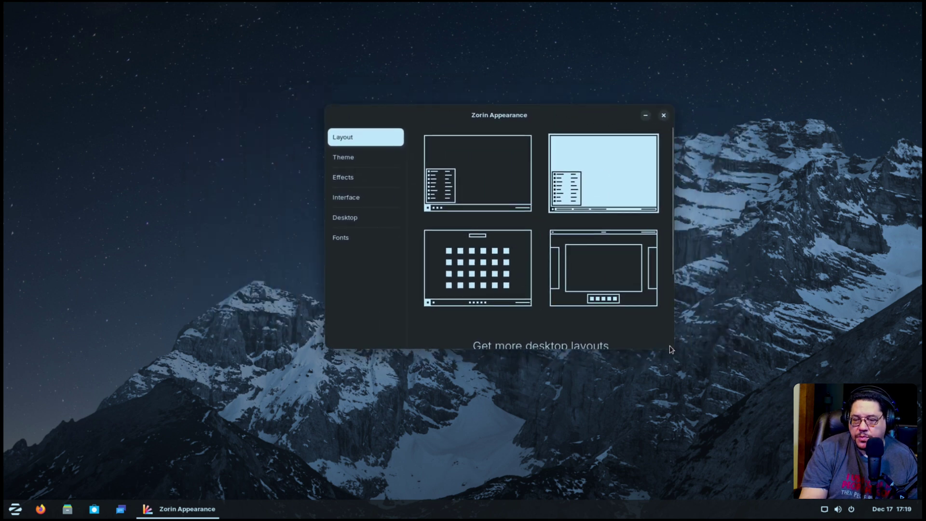
scroll(671, 349, "down", 5)
scroll(672, 322, "up", 5)
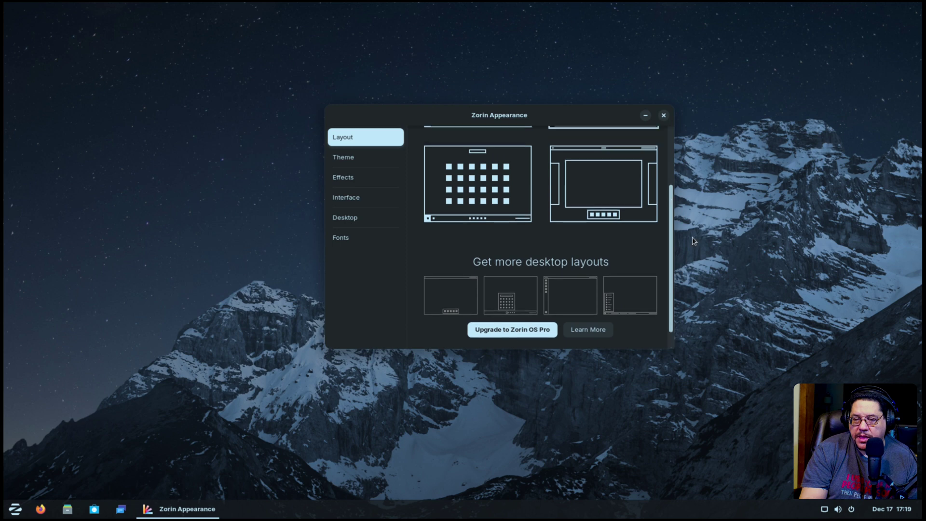
left_click_drag(483, 118, 387, 98)
left_click(374, 199)
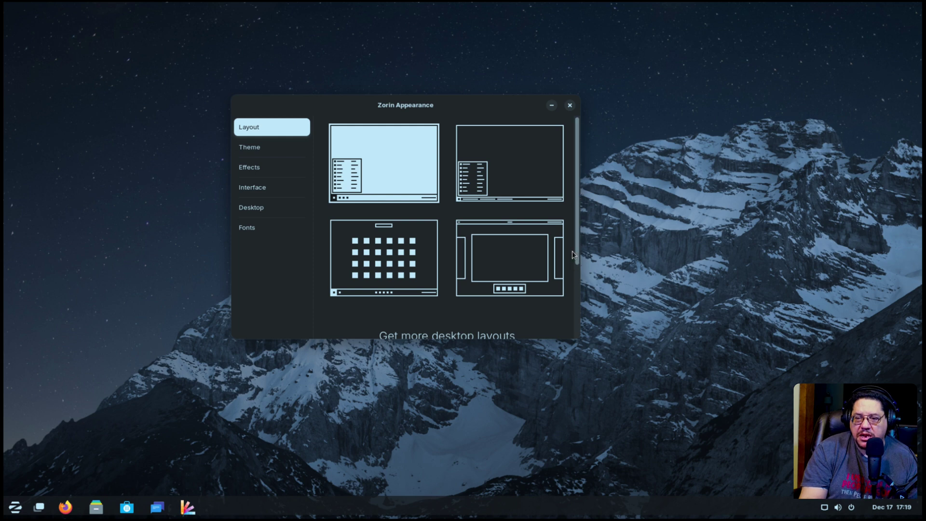
- Open the Upgrade to Zorin OS Pro checker, then close it
scroll(568, 309, "down", 5)
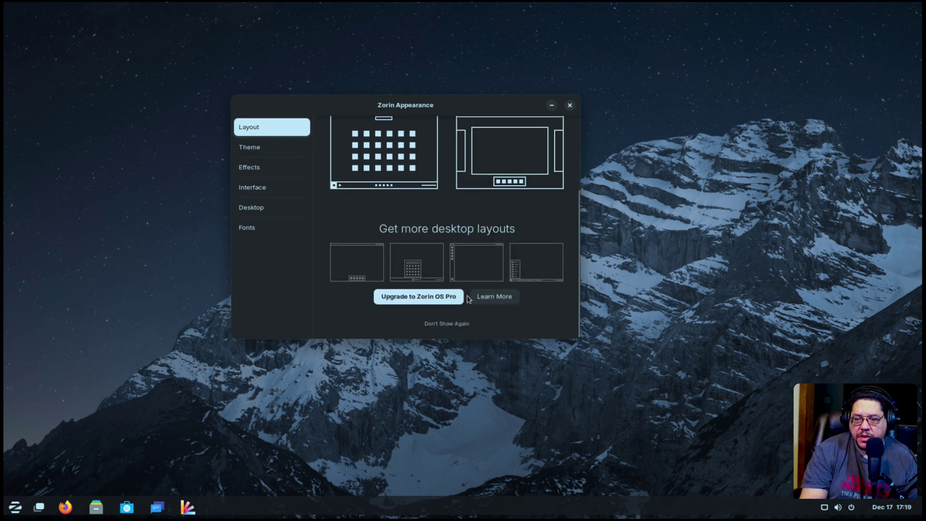
left_click(400, 296)
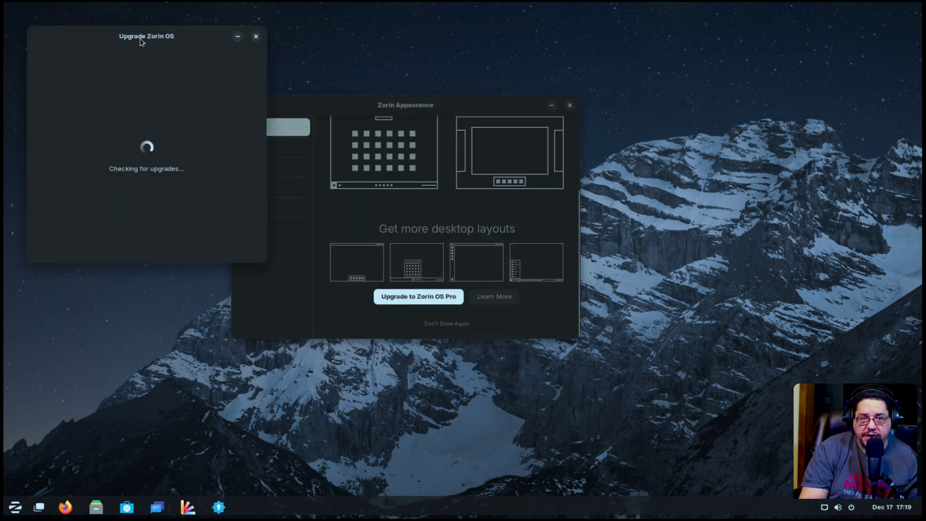
left_click_drag(140, 41, 213, 57)
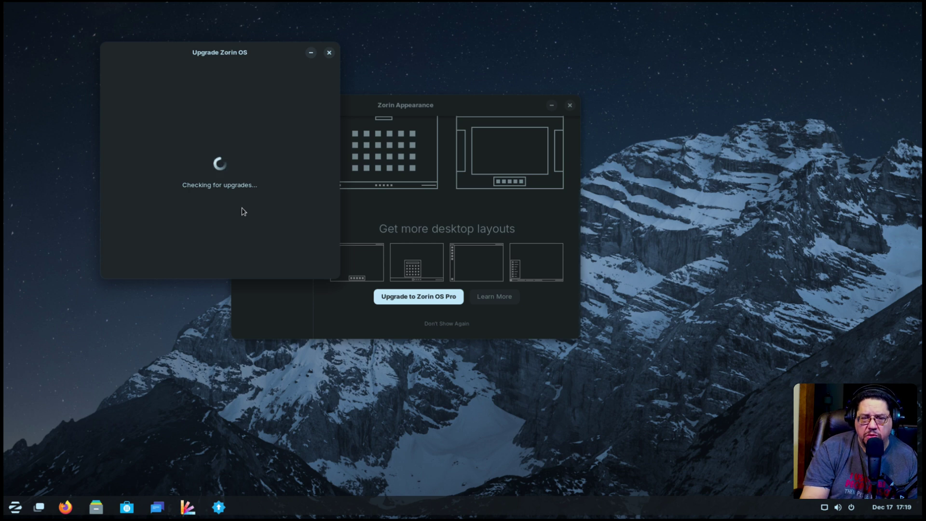
left_click(329, 54)
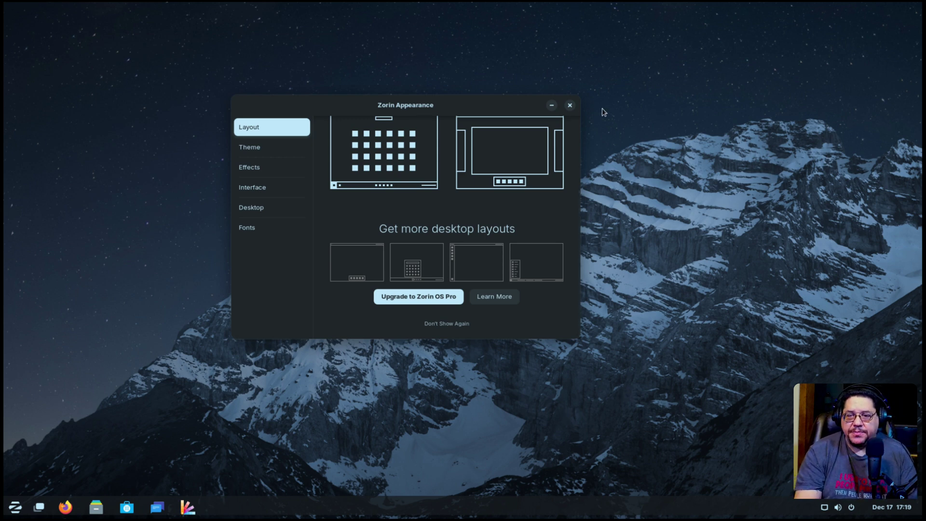
- Close Zorin Appearance, open the Software store from the Zorin menu, then close it
left_click(570, 105)
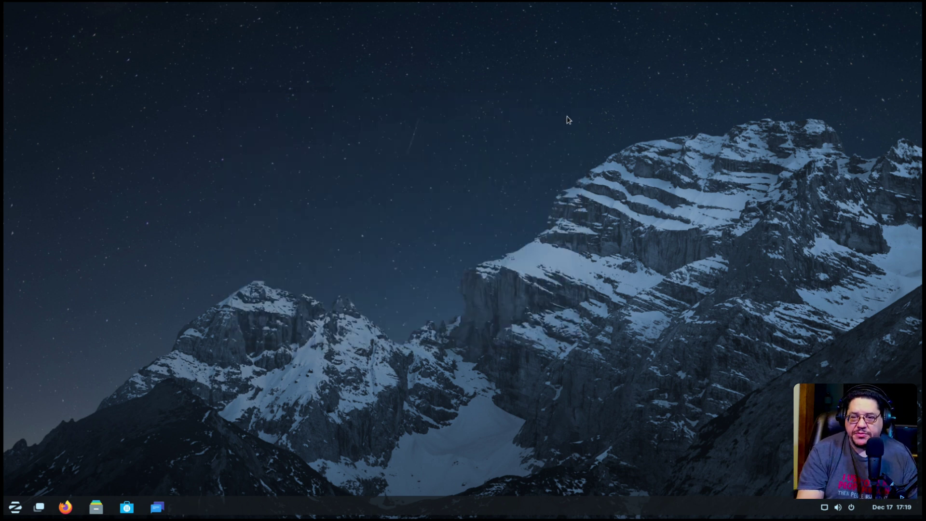
left_click(15, 507)
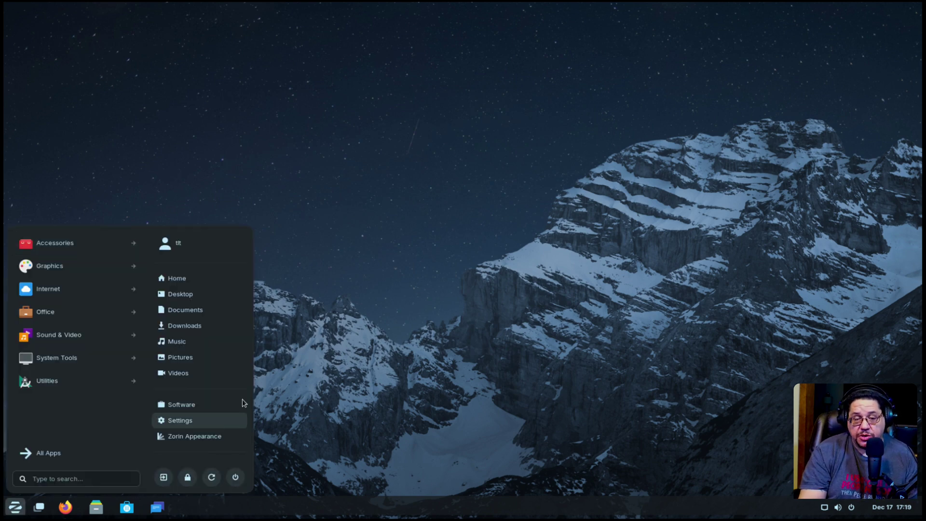
left_click(200, 406)
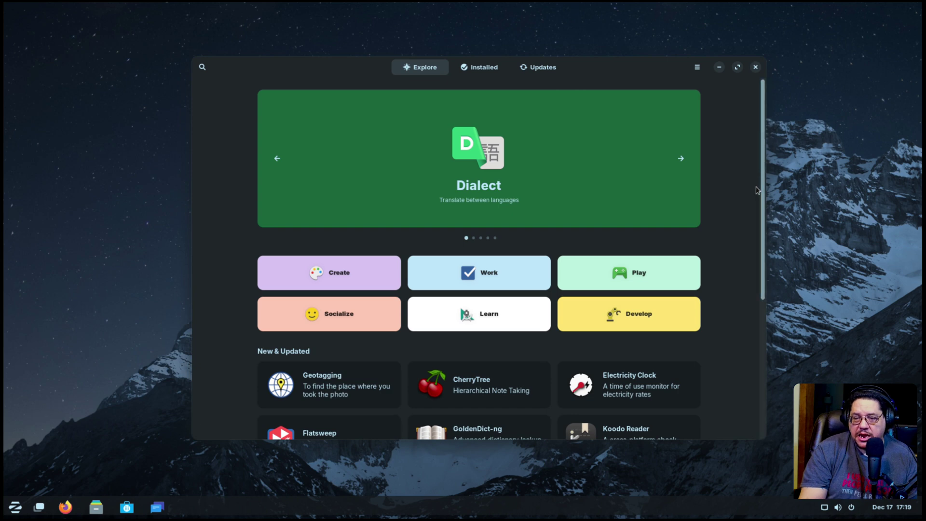
left_click(756, 70)
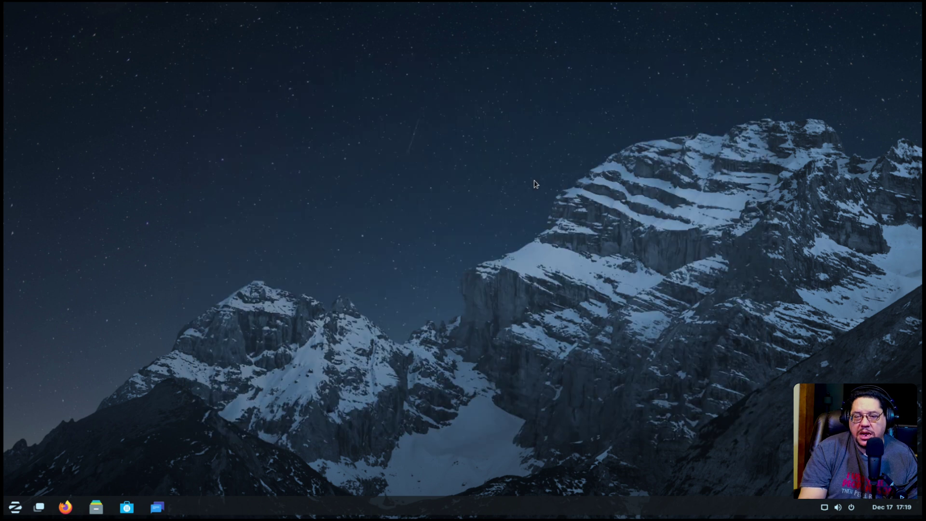